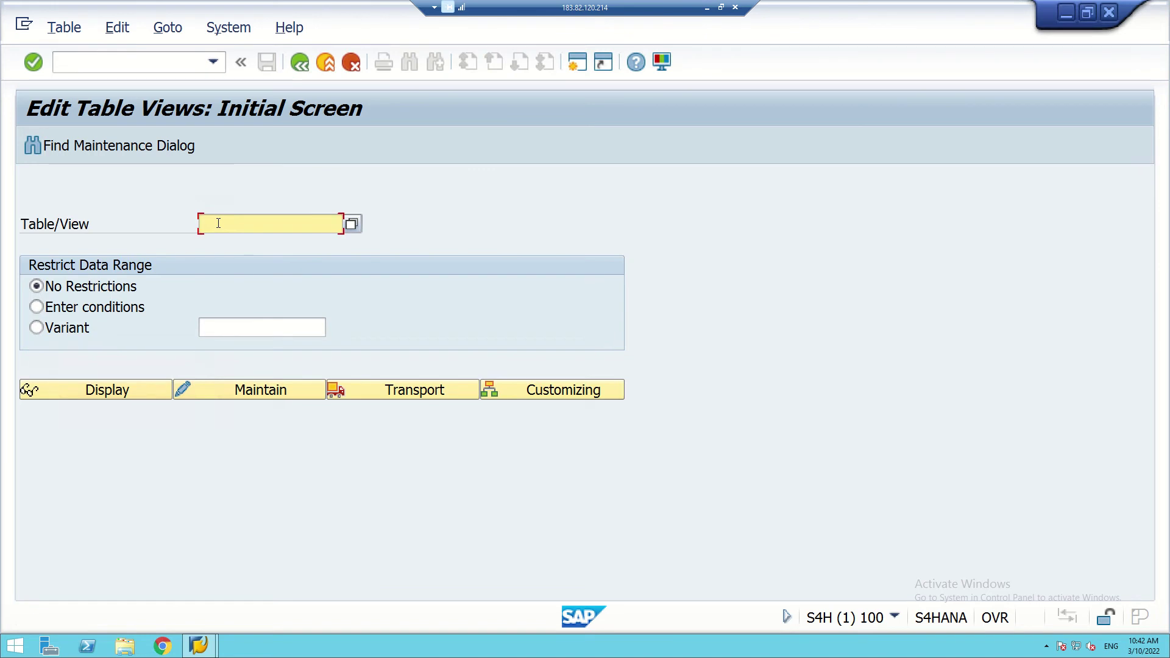
# - Open view V_T554S for maintenance, correcting the rejected name V_554S
pyautogui.write('V')
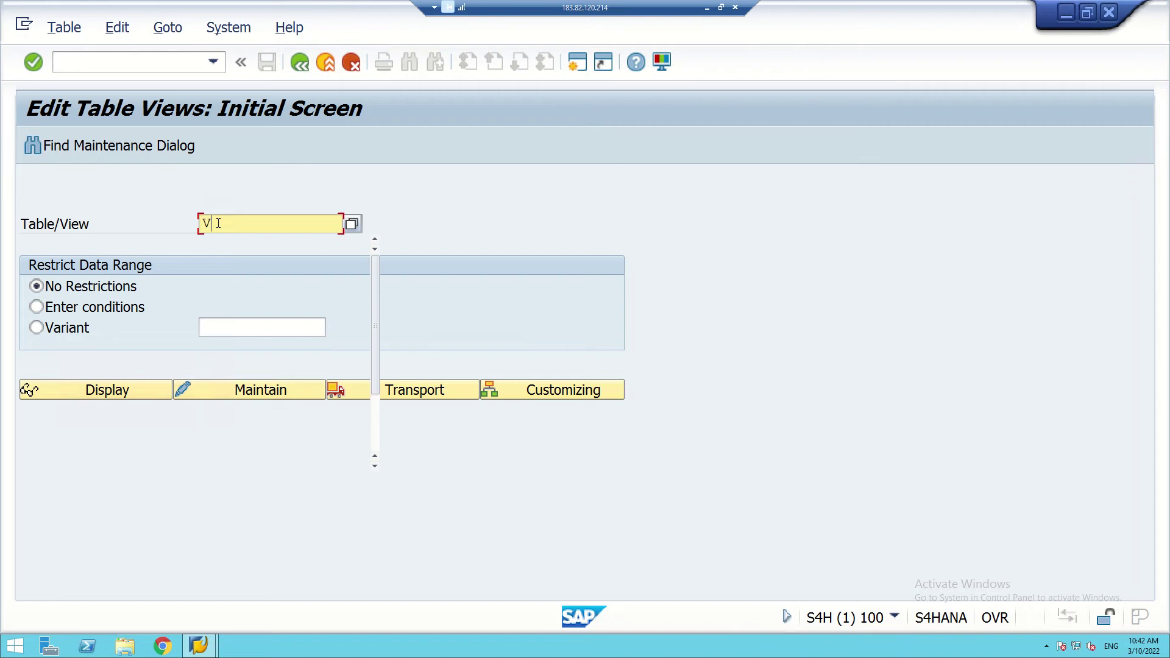
pyautogui.write('_')
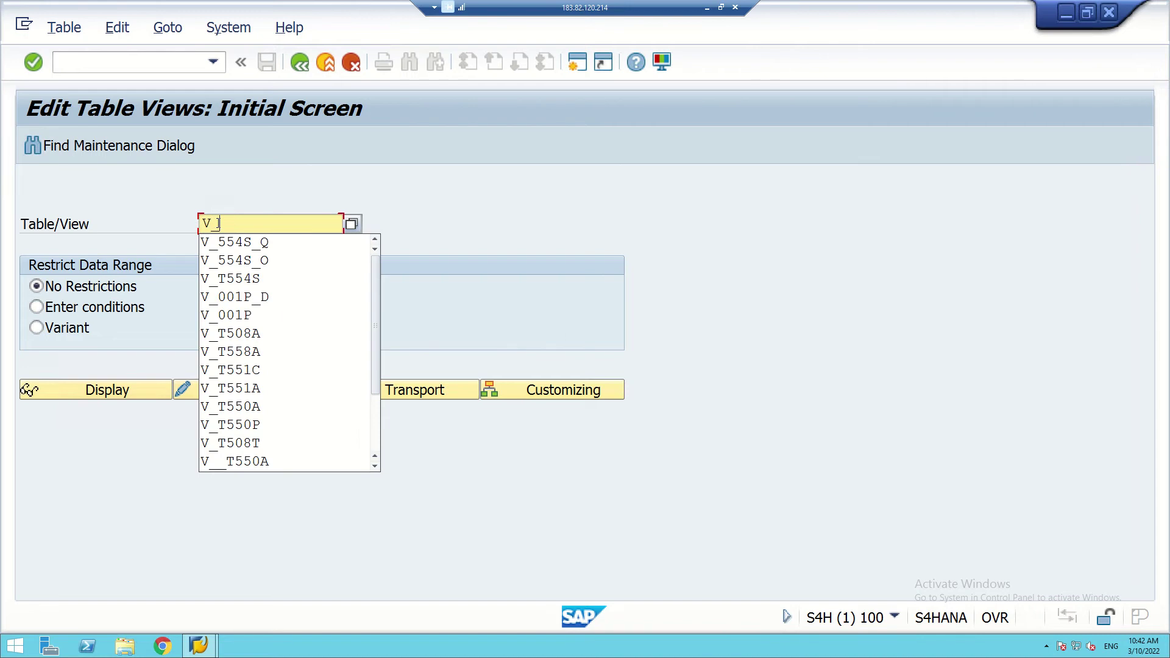
pyautogui.write('554')
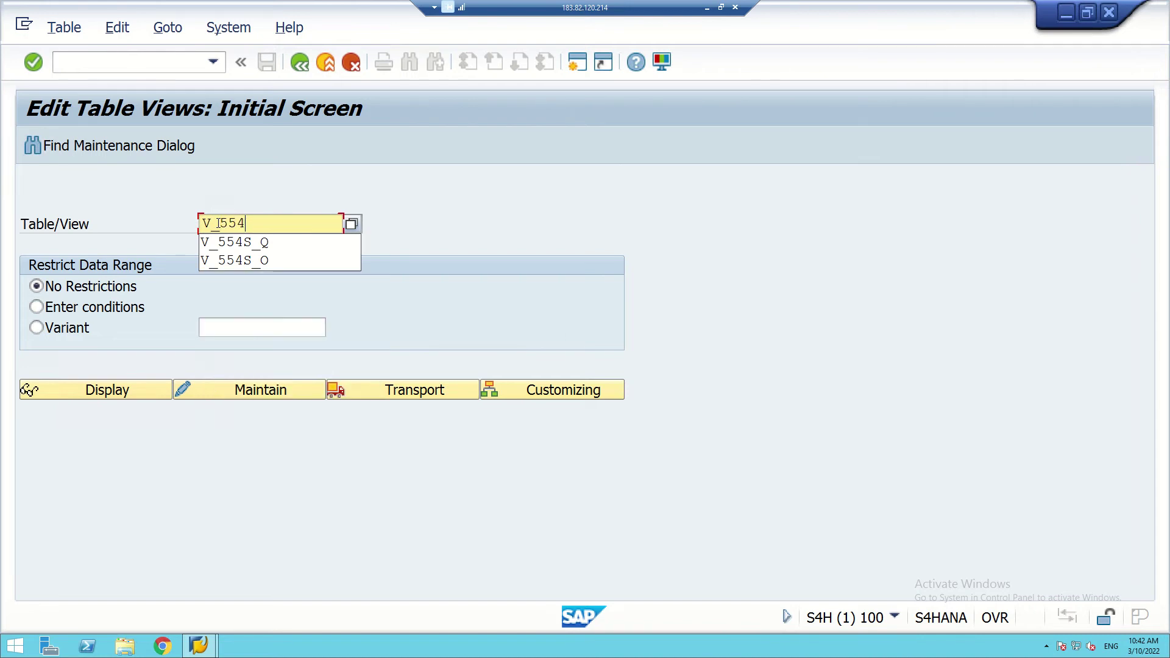
pyautogui.write('S')
pyautogui.press('Return')
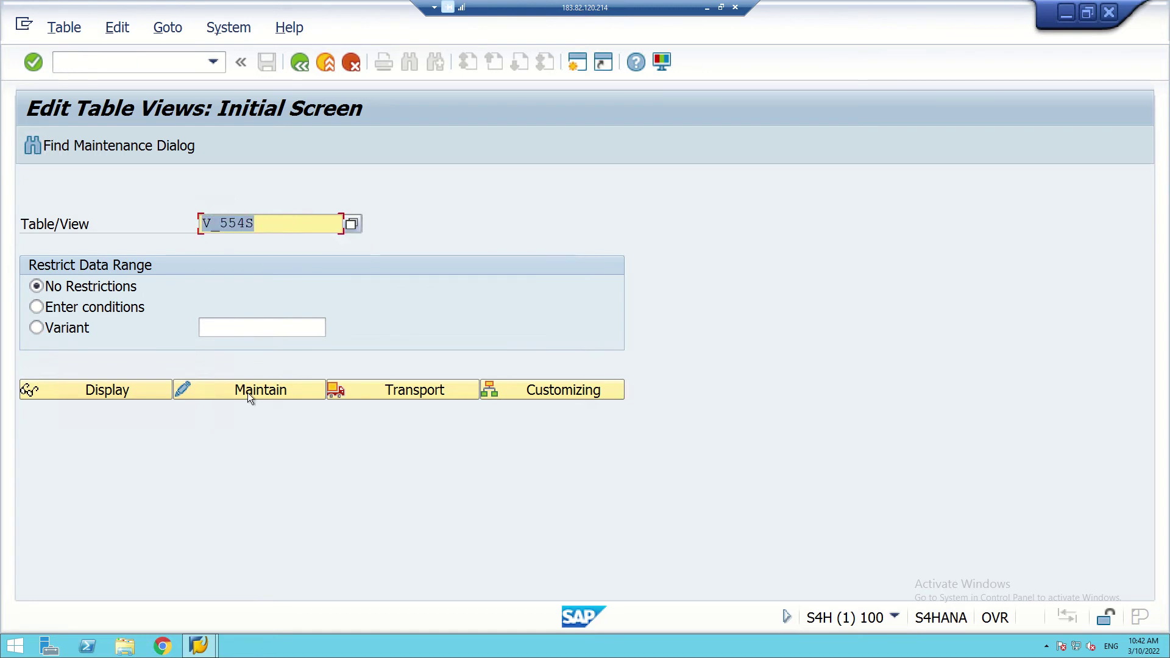
pyautogui.click(248, 393)
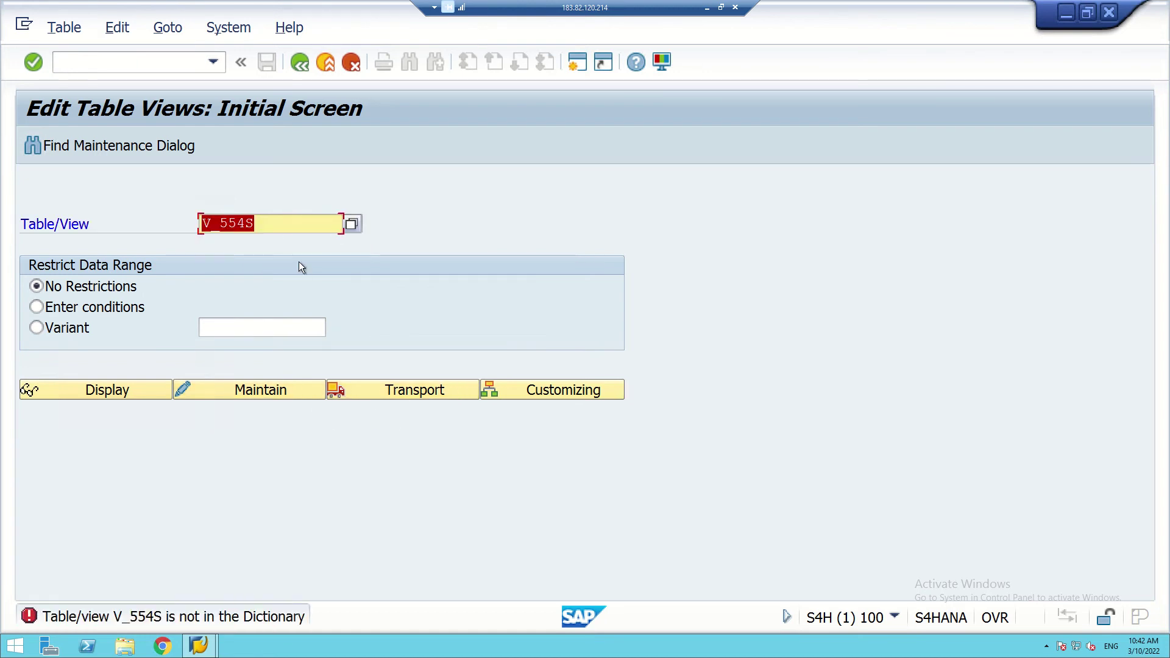
pyautogui.click(274, 223)
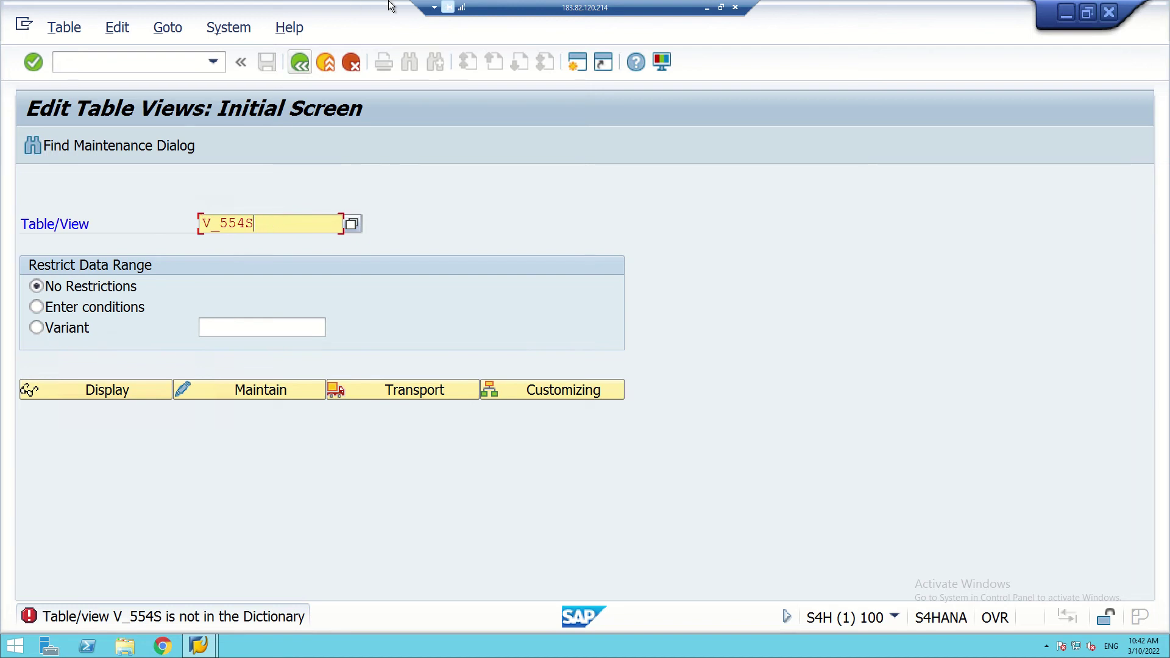
pyautogui.moveTo(653, 13)
pyautogui.press('Left')
pyautogui.press('Left')
pyautogui.press('Left')
pyautogui.press('Left')
pyautogui.write('T')
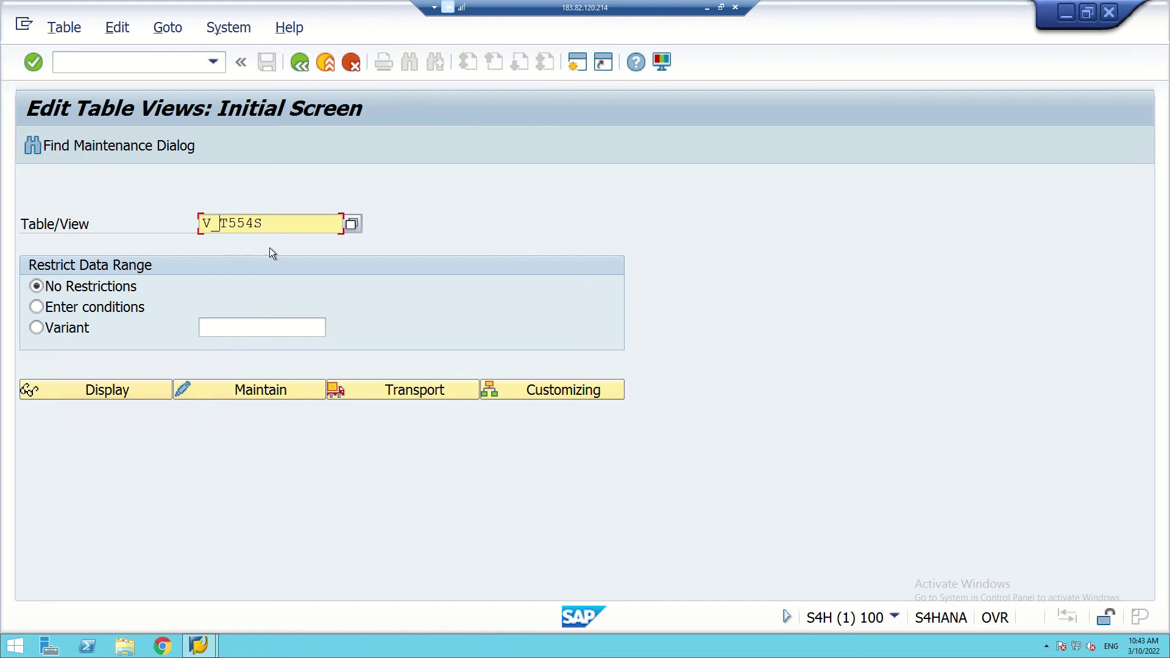
pyautogui.click(267, 392)
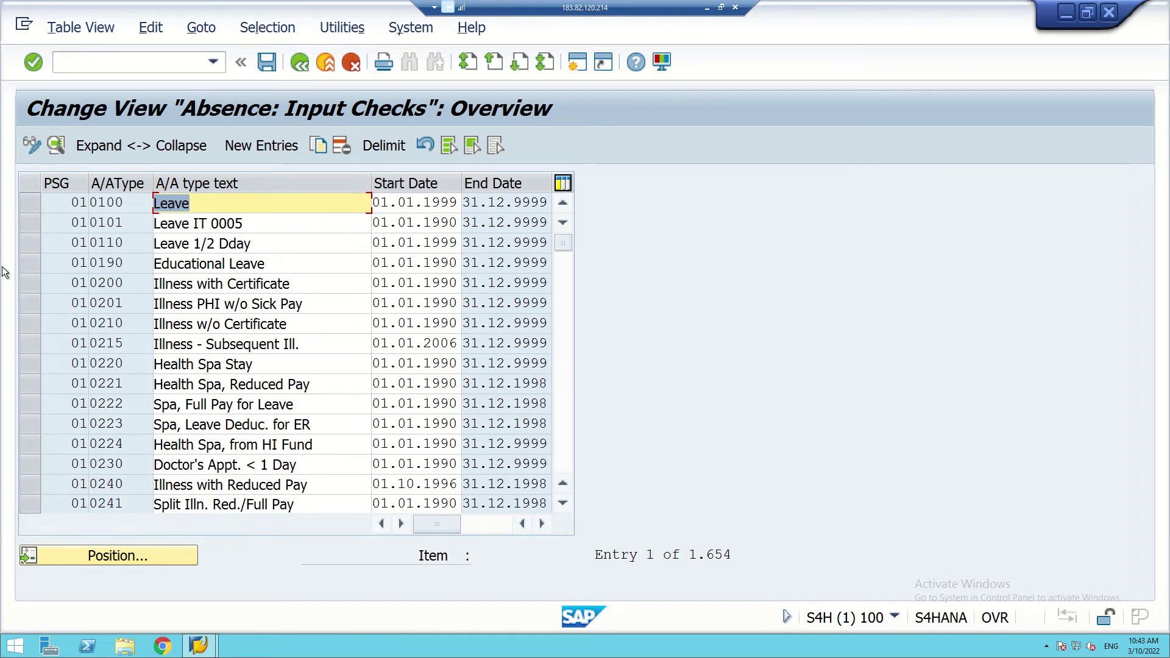
# - Jump to PS grouping 70 and copy its Earned Leave (CK) input-check entry
pyautogui.click(107, 556)
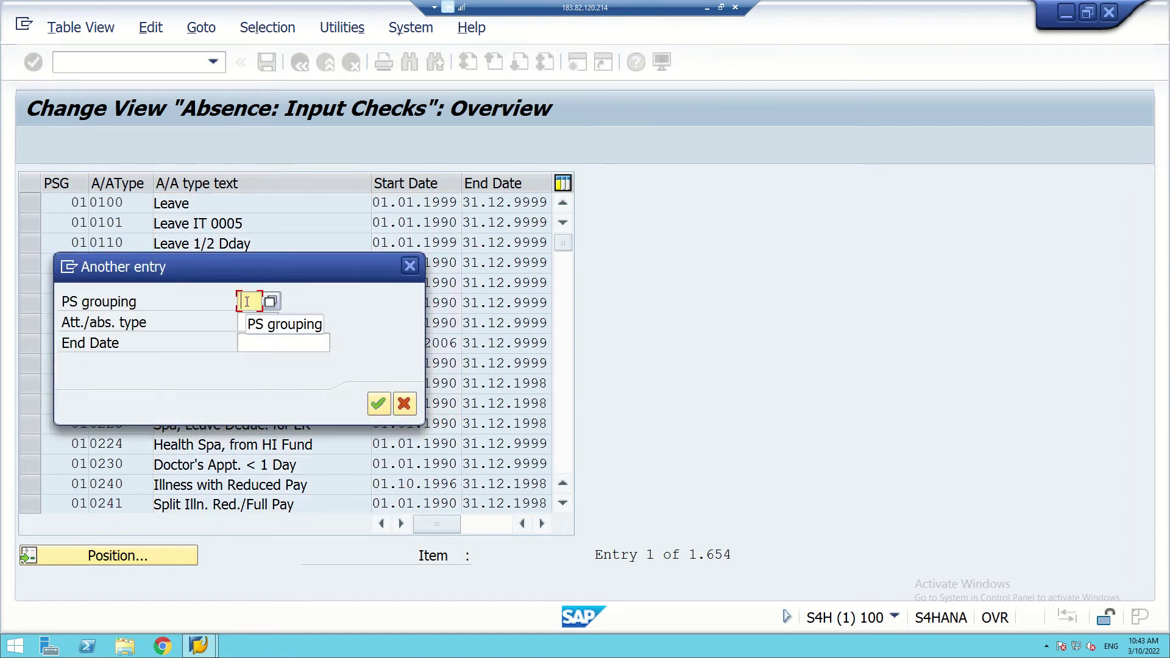
pyautogui.write('10')
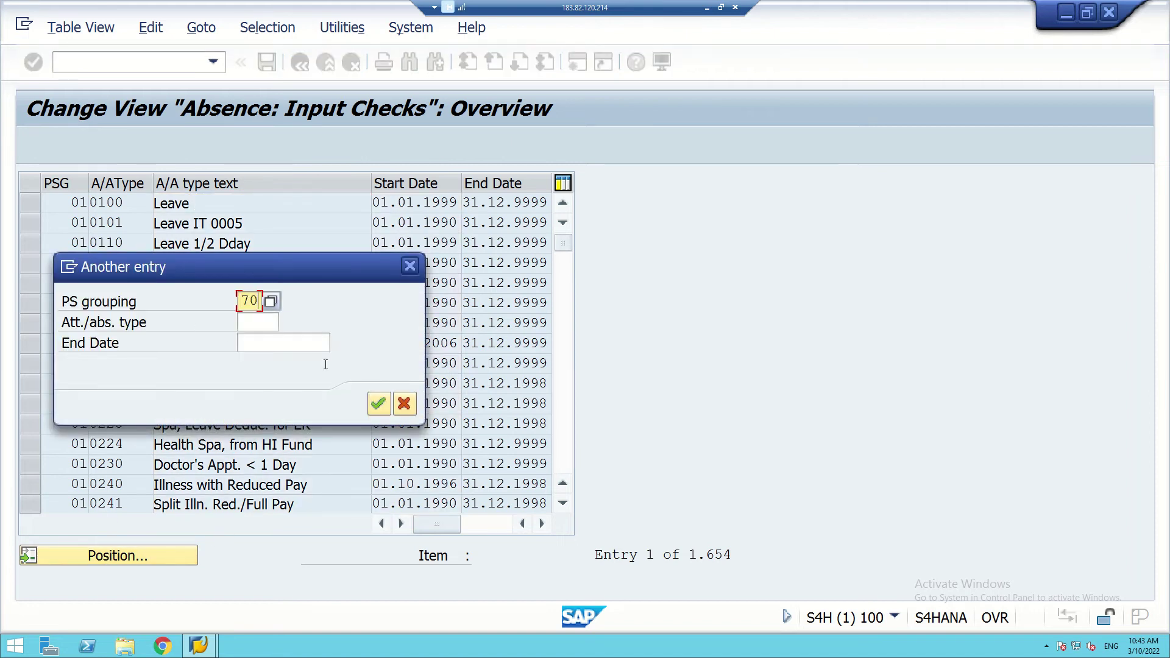
pyautogui.click(382, 406)
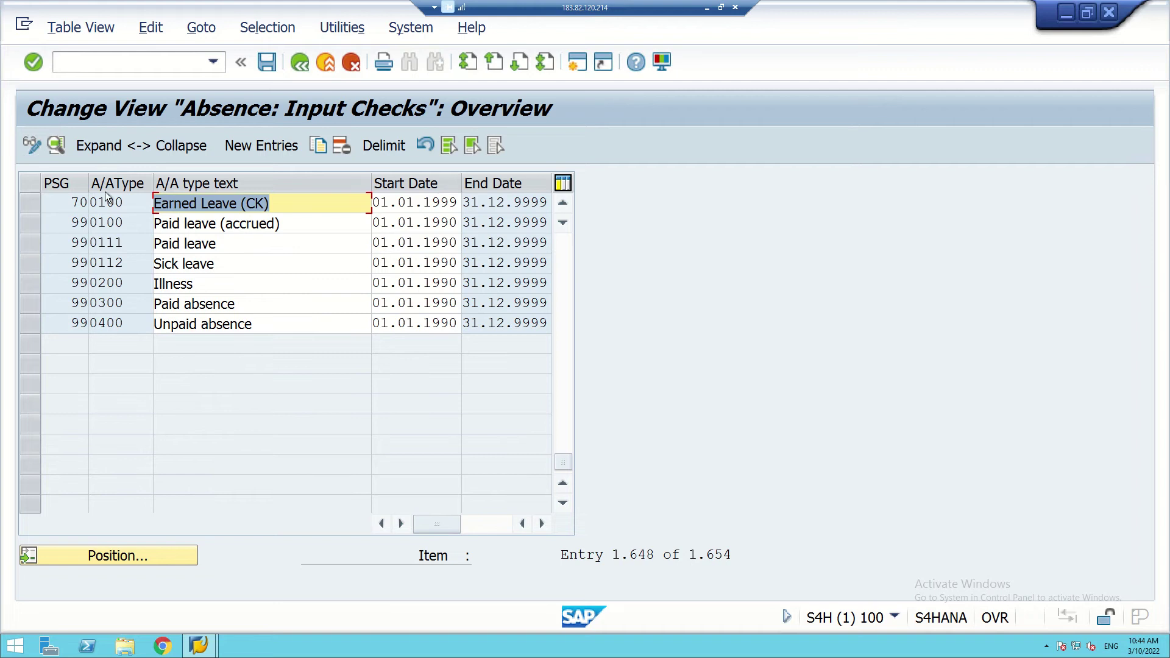
pyautogui.click(31, 204)
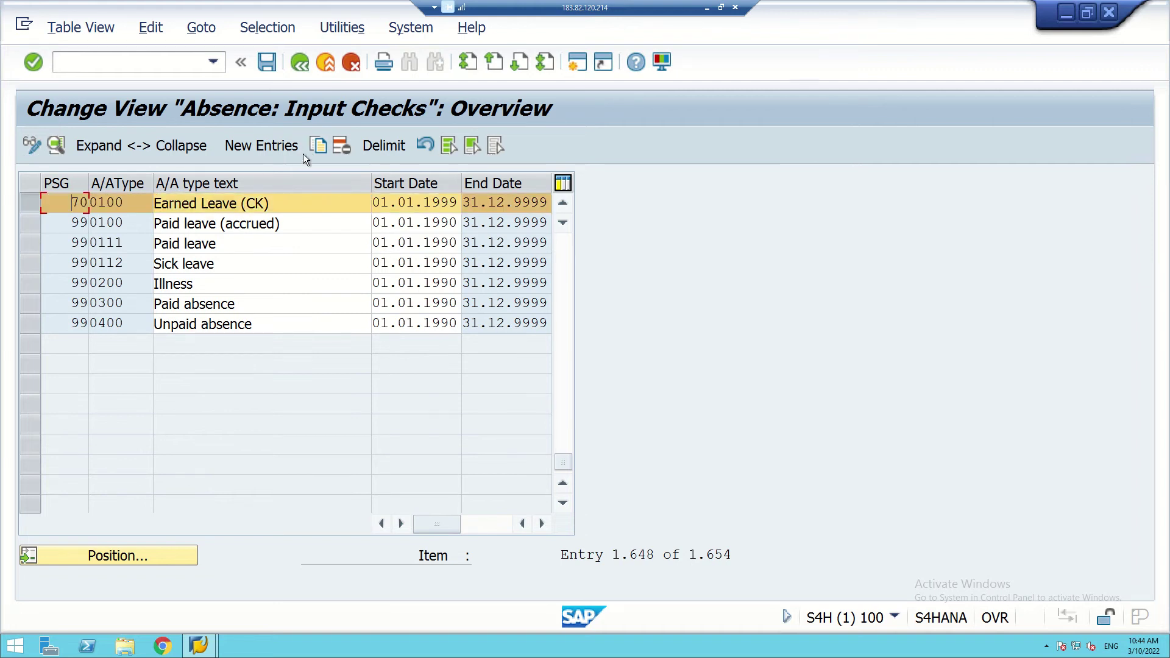
pyautogui.click(318, 146)
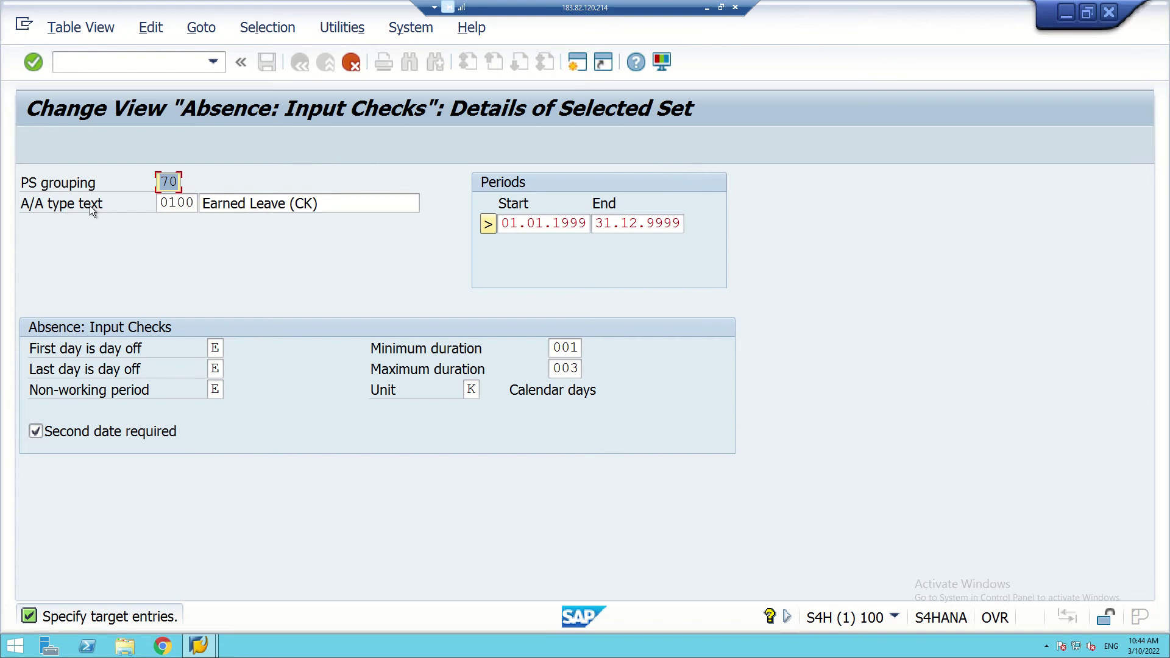
# - Change the copy's absence type from 0100 to 0200 and its text to 'Maternity Leave (CK)'
pyautogui.click(176, 202)
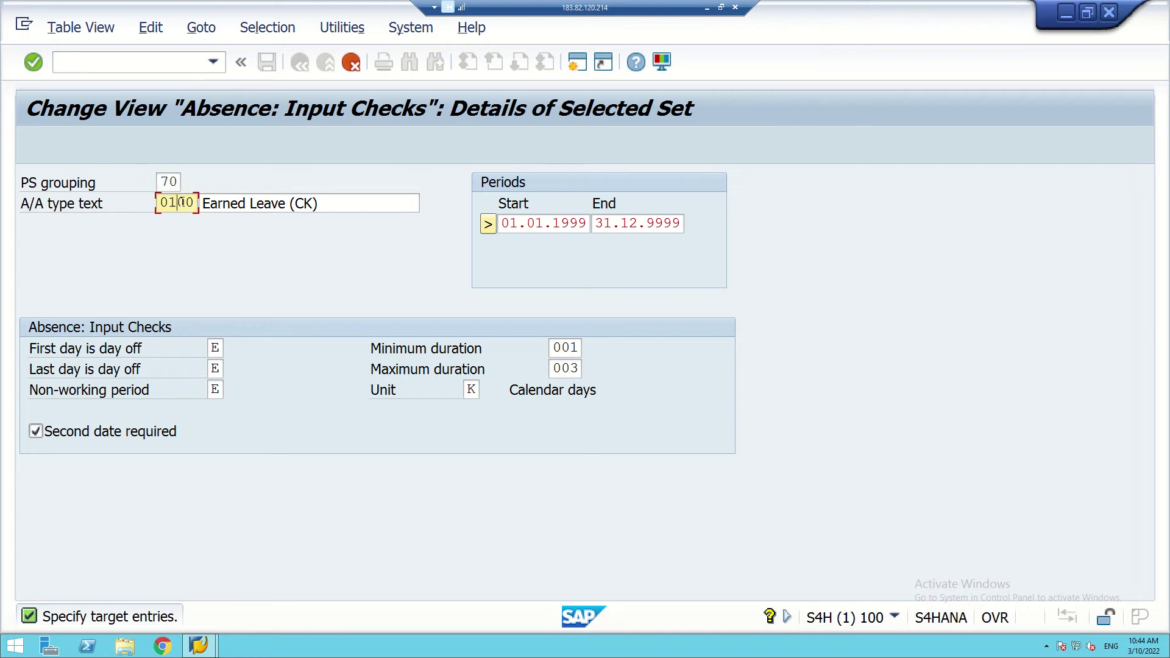
pyautogui.press('BackSpace')
pyautogui.write('2')
pyautogui.click(206, 203)
pyautogui.press('Delete')
pyautogui.press('Delete')
pyautogui.press('Delete')
pyautogui.press('Delete')
pyautogui.press('Delete')
pyautogui.press('Delete')
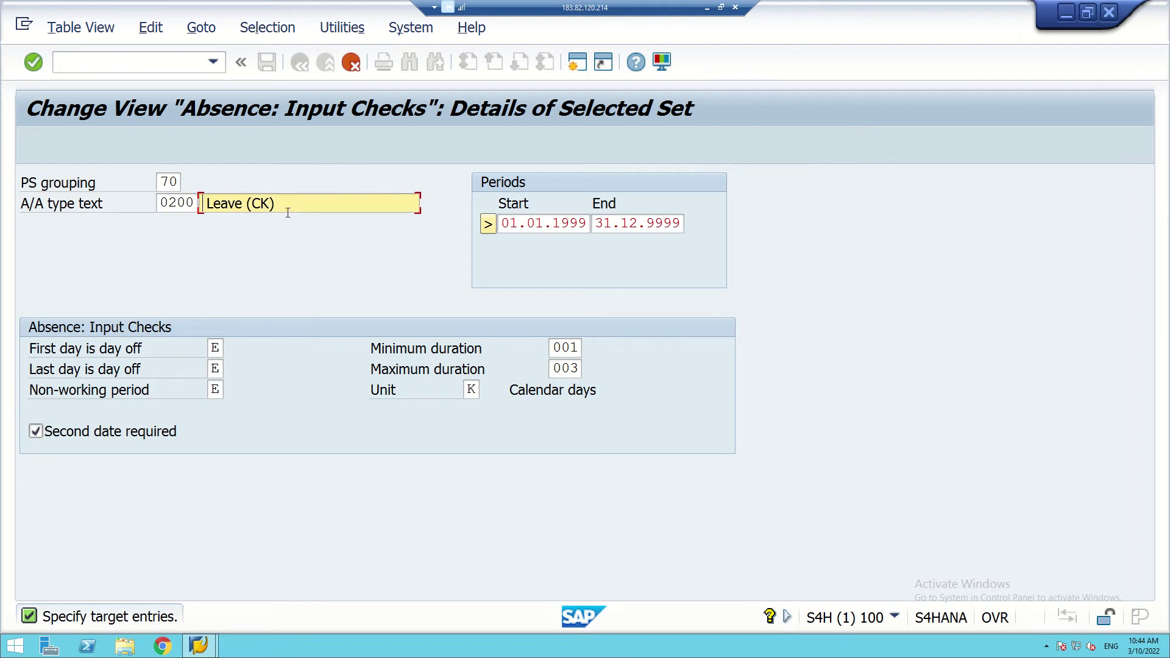
pyautogui.write('Maternity')
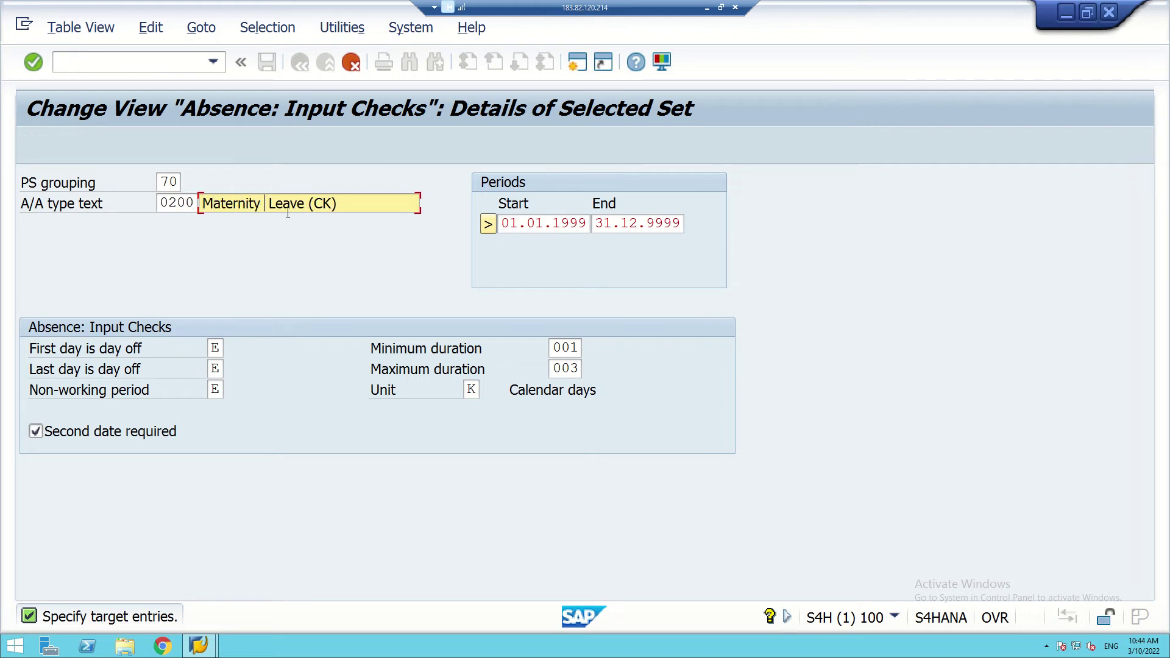
pyautogui.press('BackSpace')
# - List the First day is day off reaction values: No message, Warning, Information, Error message
pyautogui.click(215, 348)
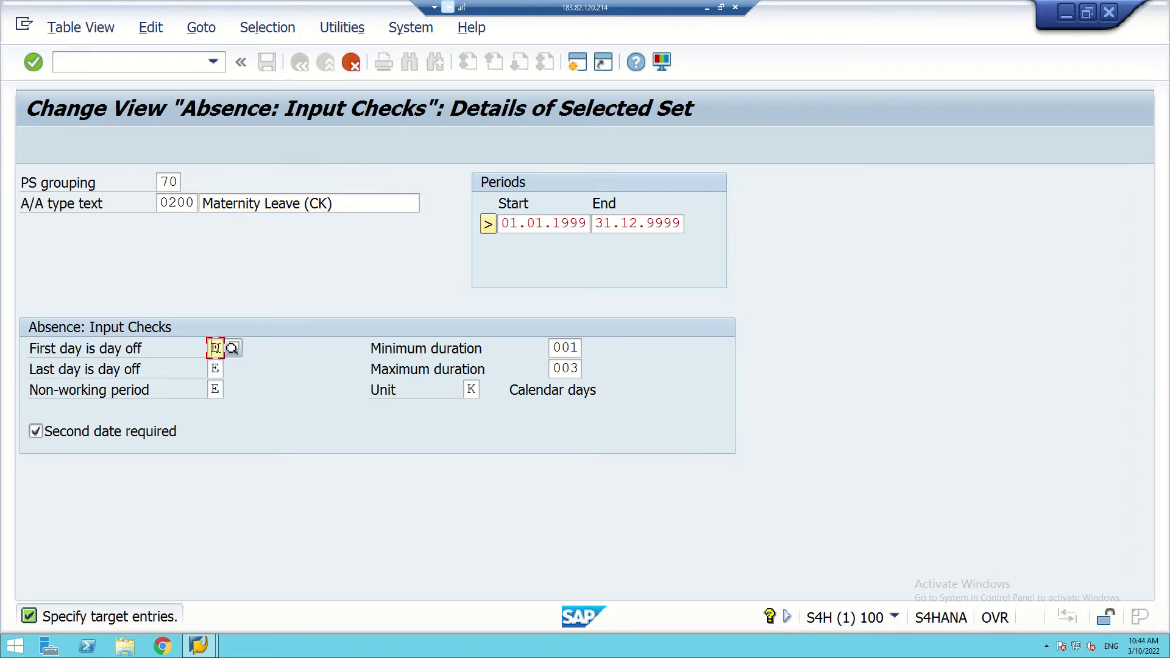
pyautogui.click(233, 350)
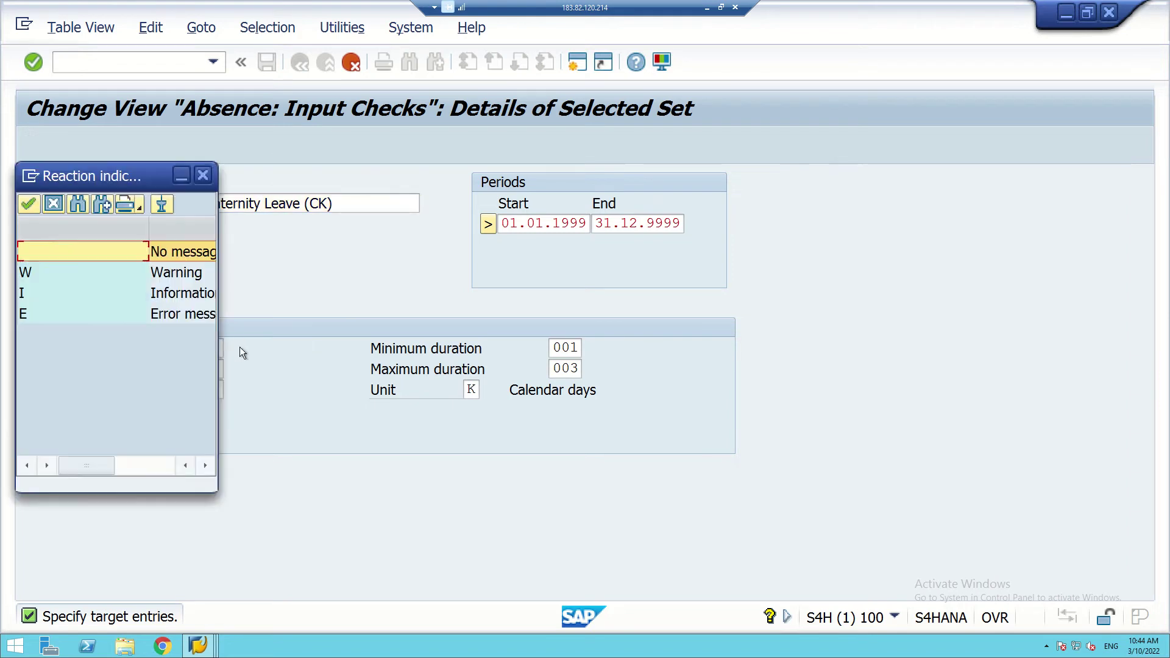
pyautogui.moveTo(136, 174); pyautogui.dragTo(440, 242)
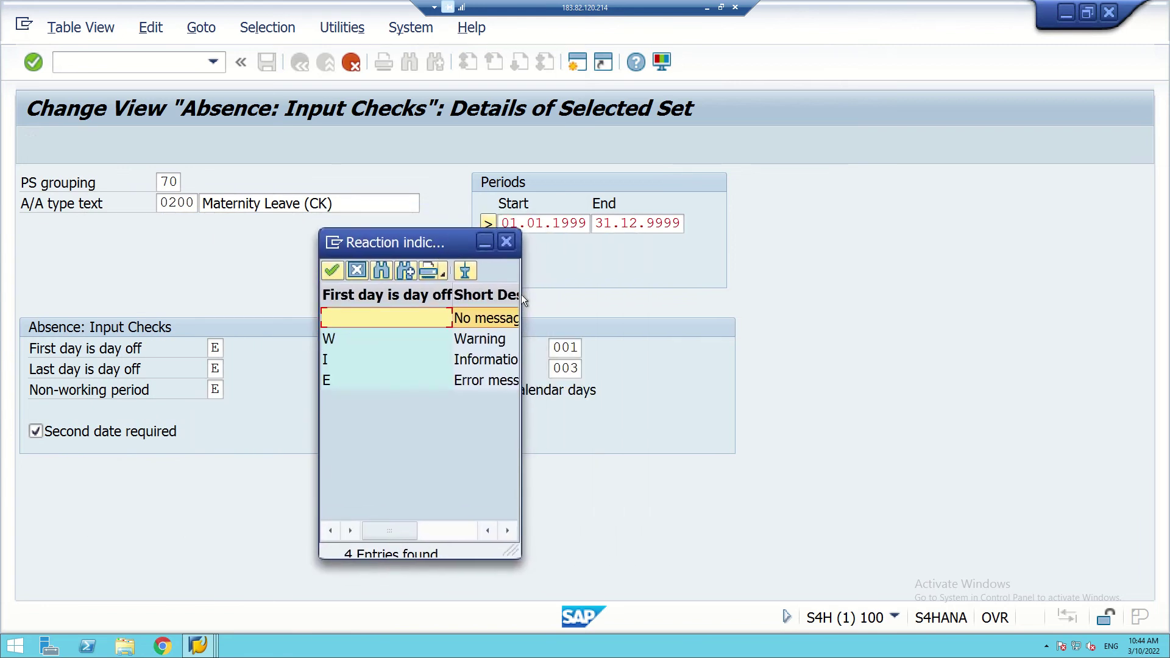
pyautogui.moveTo(521, 294); pyautogui.dragTo(577, 300)
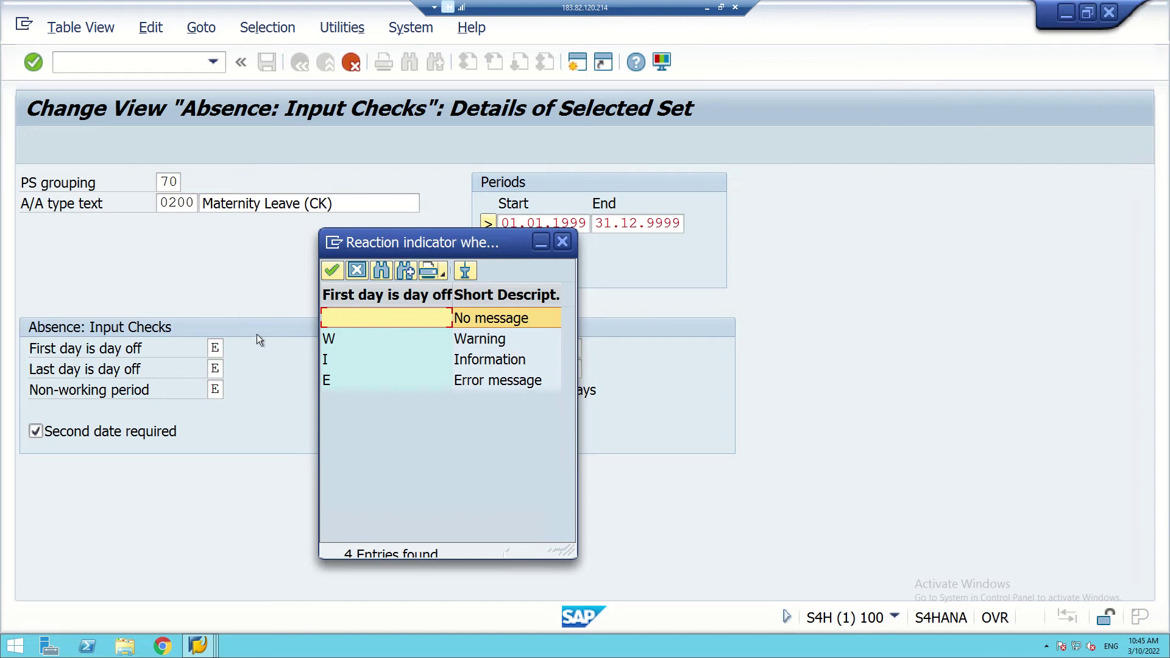
pyautogui.click(215, 348)
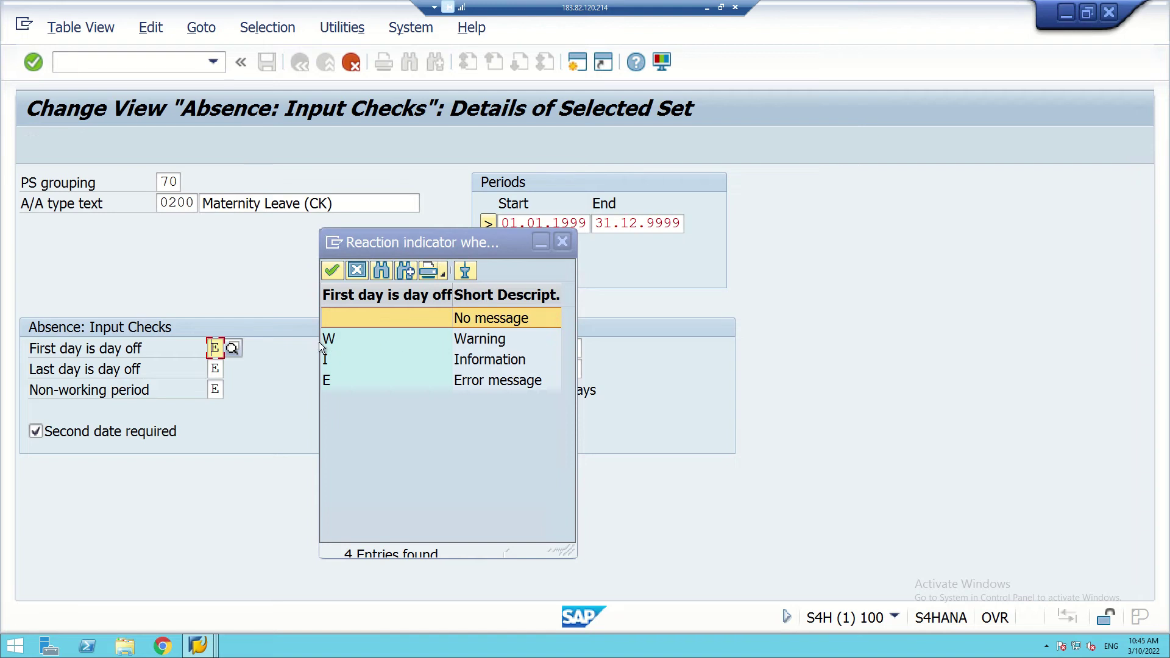
# - Set the First day off, Last day off and Non-working period checks to Warning (W)
pyautogui.click(463, 338)
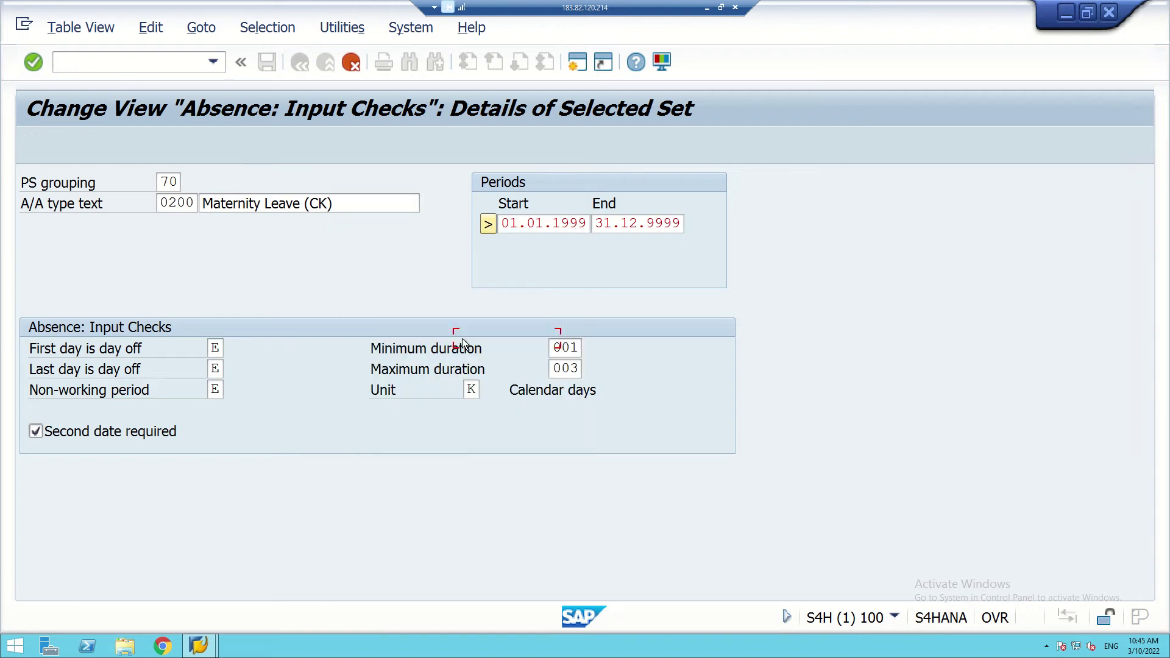
pyautogui.click(216, 369)
pyautogui.click(233, 369)
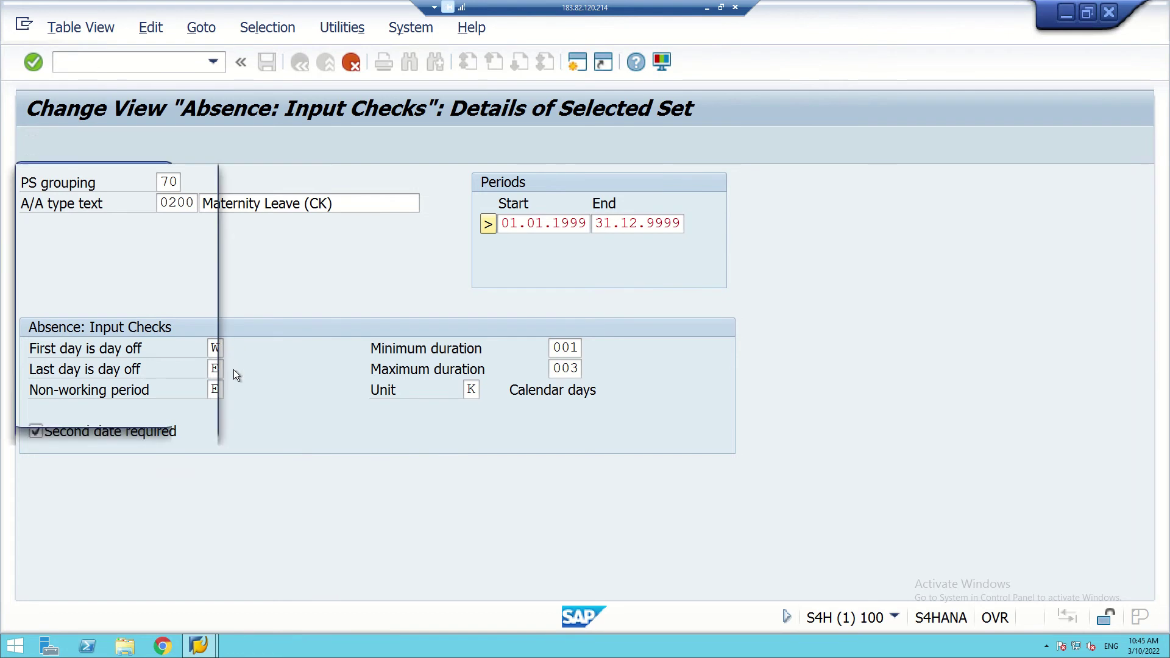
pyautogui.click(180, 274)
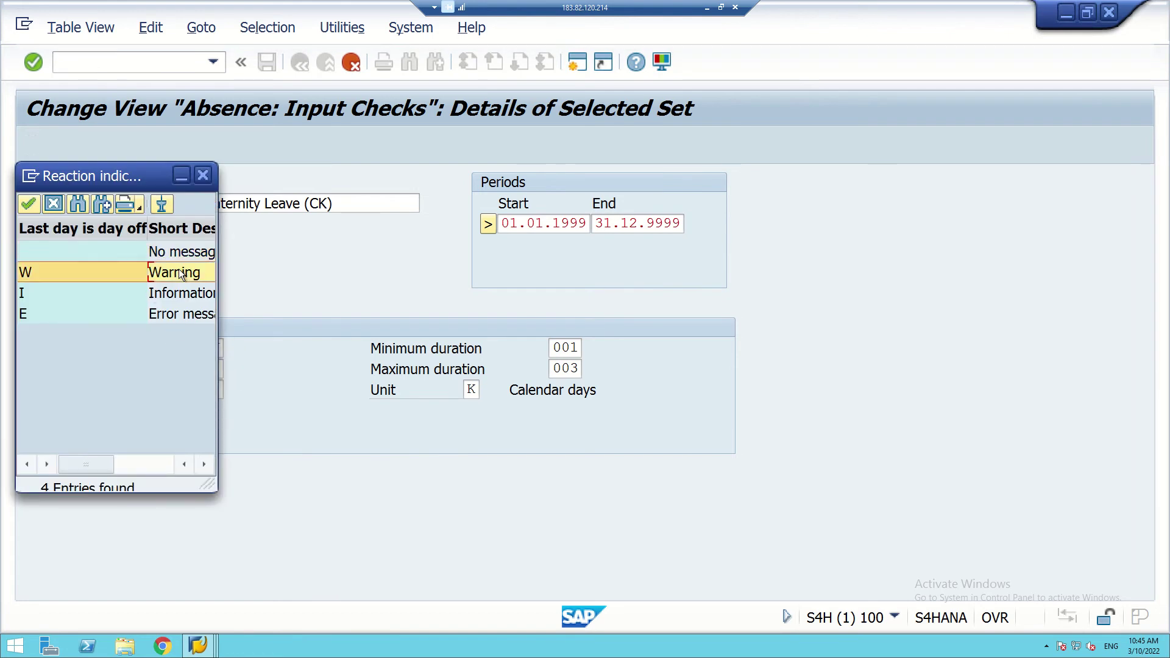
pyautogui.hscroll(2, 189, 280)
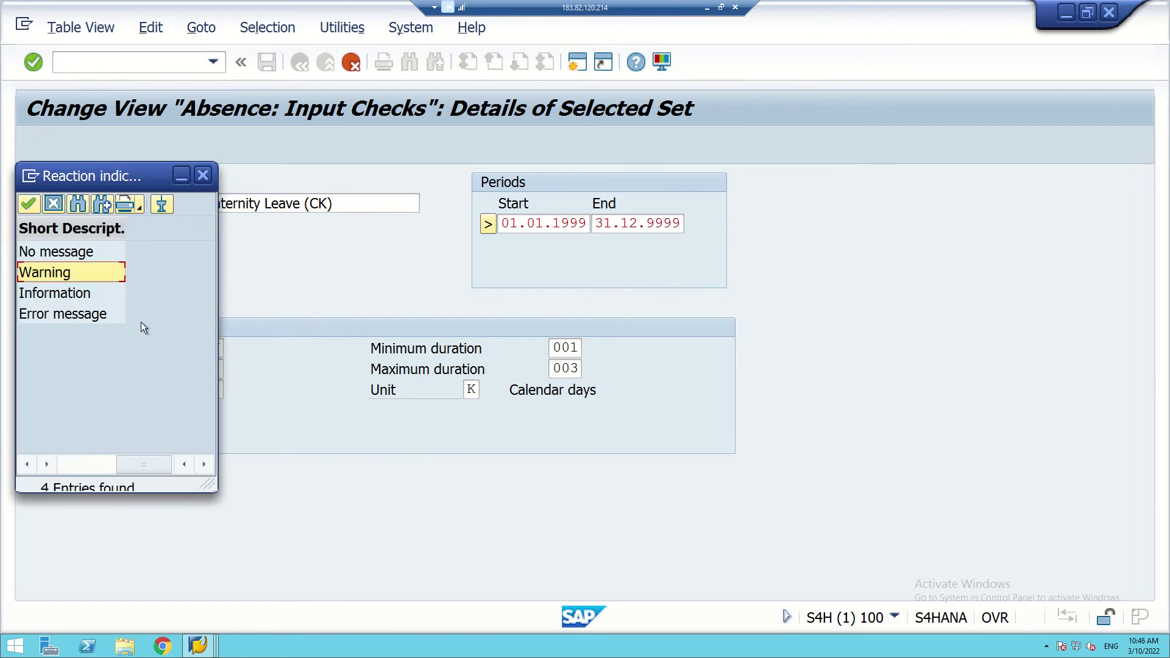
pyautogui.doubleClick(34, 275)
pyautogui.click(215, 388)
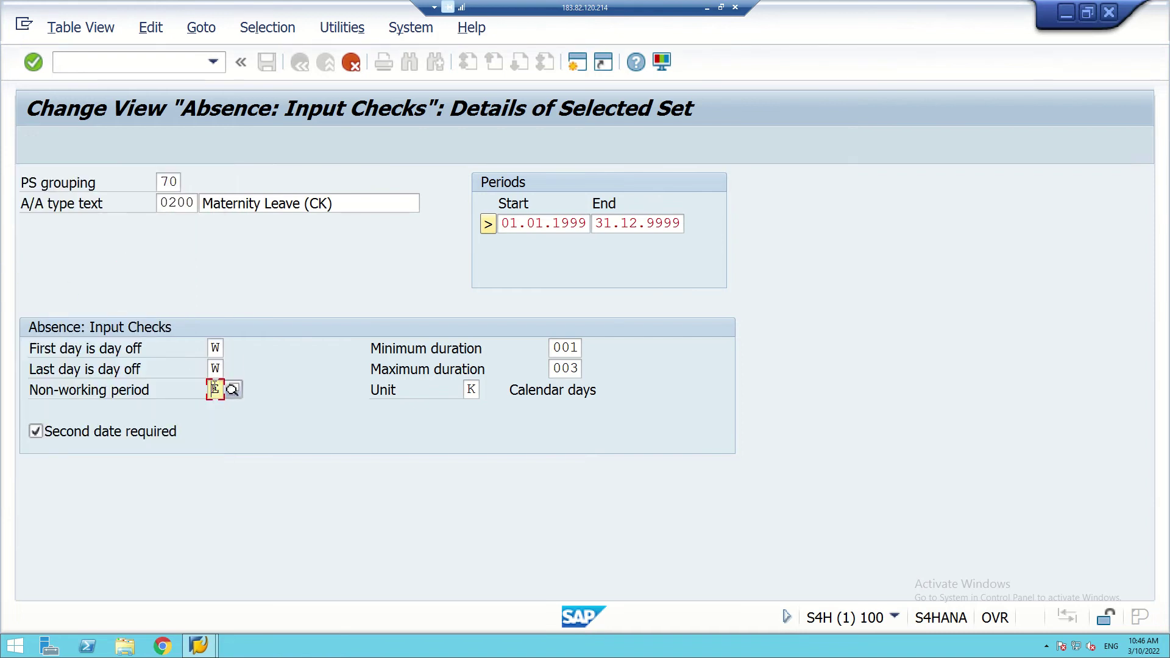
pyautogui.click(235, 391)
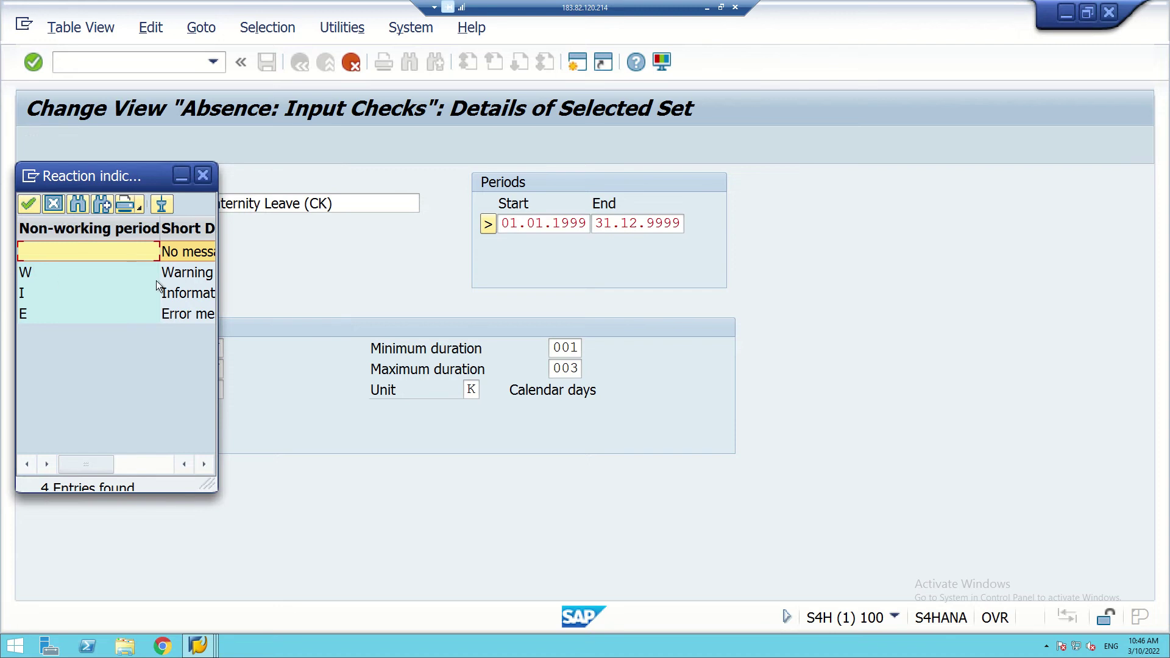
pyautogui.doubleClick(197, 277)
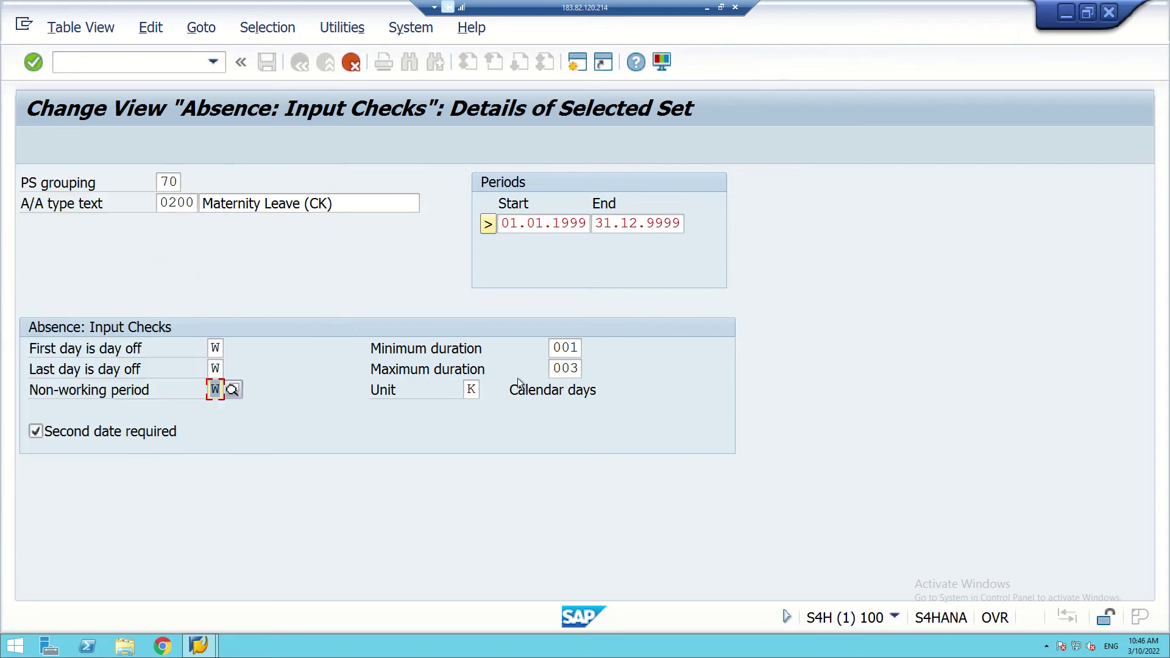
pyautogui.click(558, 346)
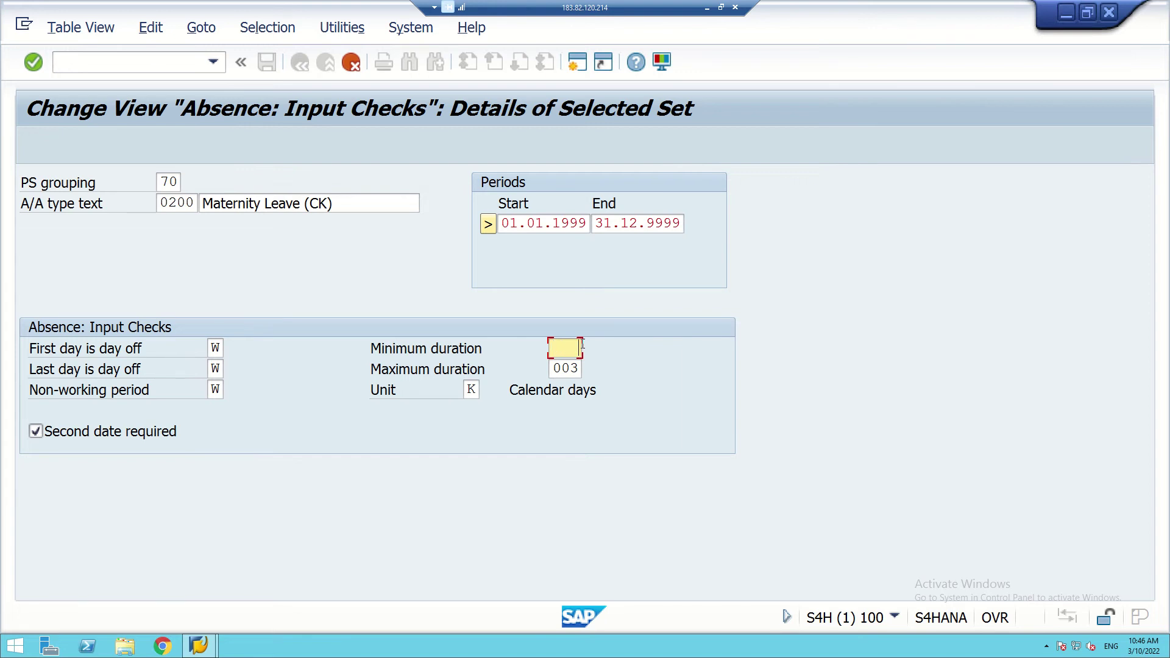
# - Set minimum duration to 180, clear maximum duration, and finish the copy
pyautogui.write('180')
pyautogui.click(557, 368)
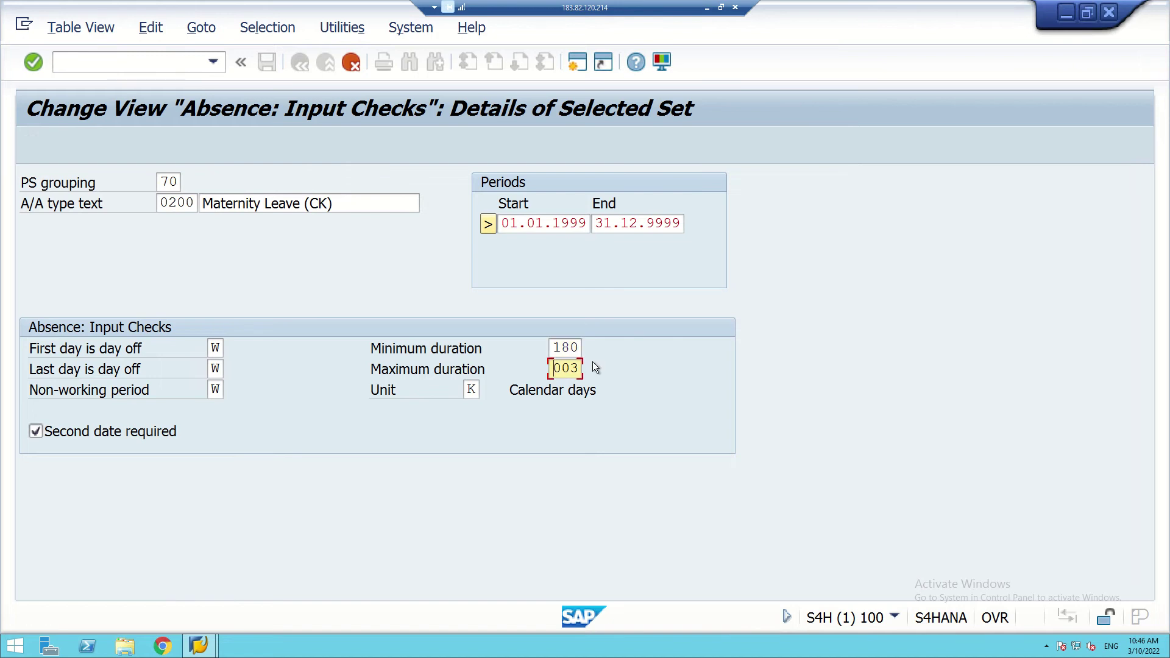
pyautogui.press('Delete')
pyautogui.press('Delete')
pyautogui.press('Delete')
pyautogui.press('F3')
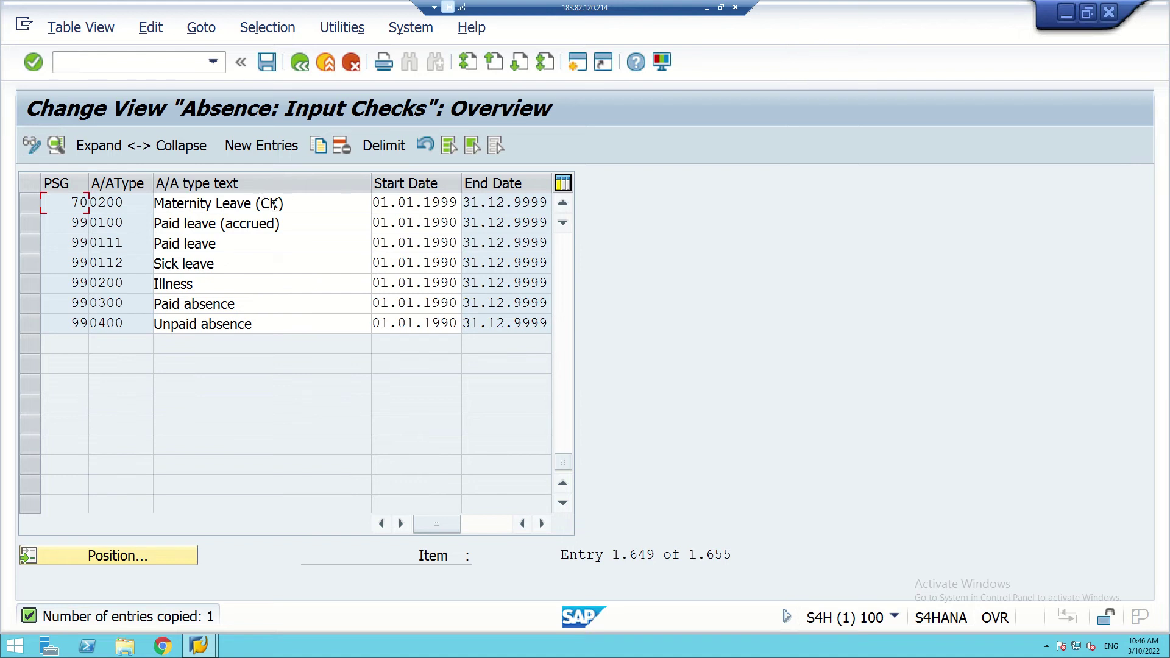
# - Save the Maternity Leave (CK) entry to a customizing request and return to Edit Table Views
pyautogui.click(267, 63)
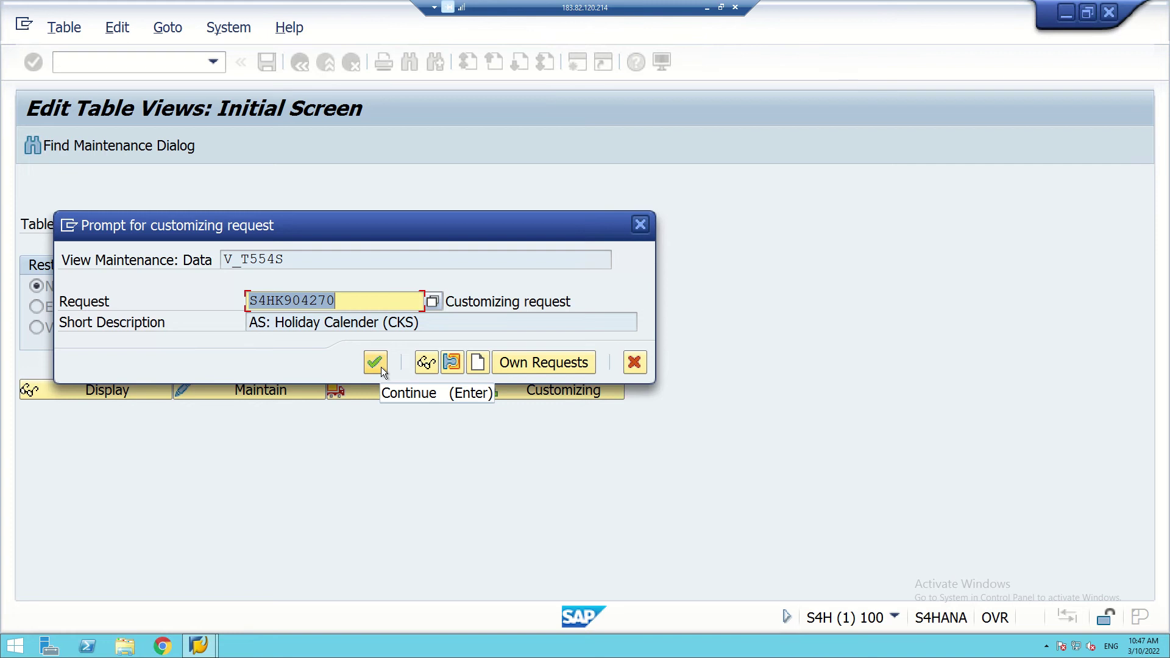
pyautogui.click(375, 363)
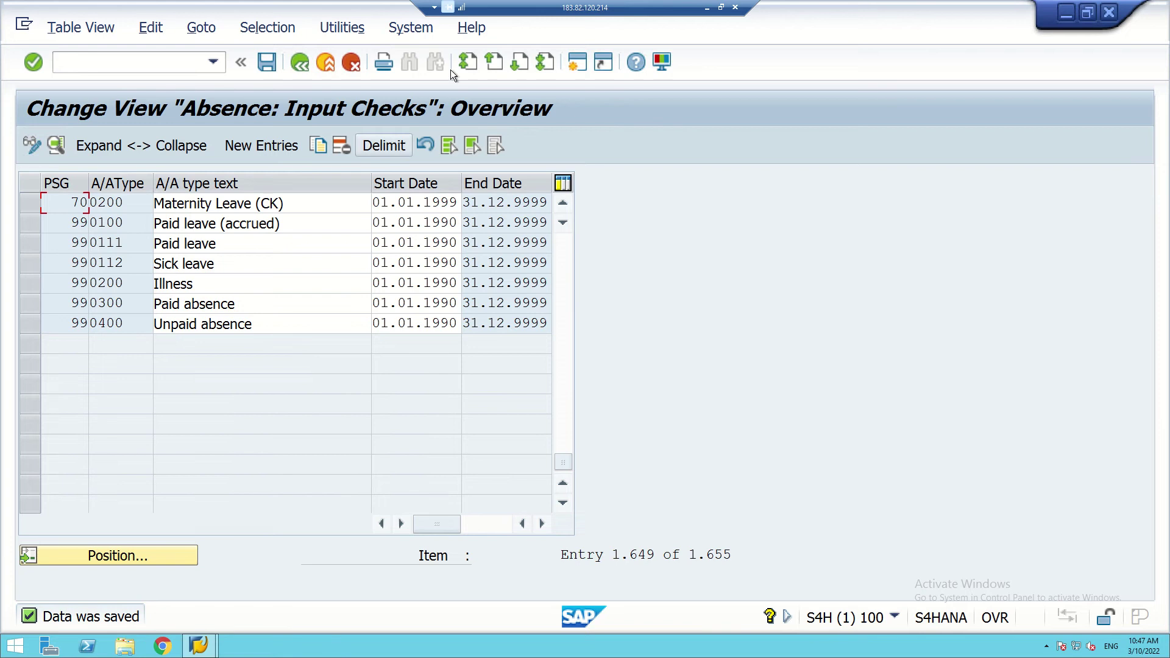
pyautogui.click(301, 64)
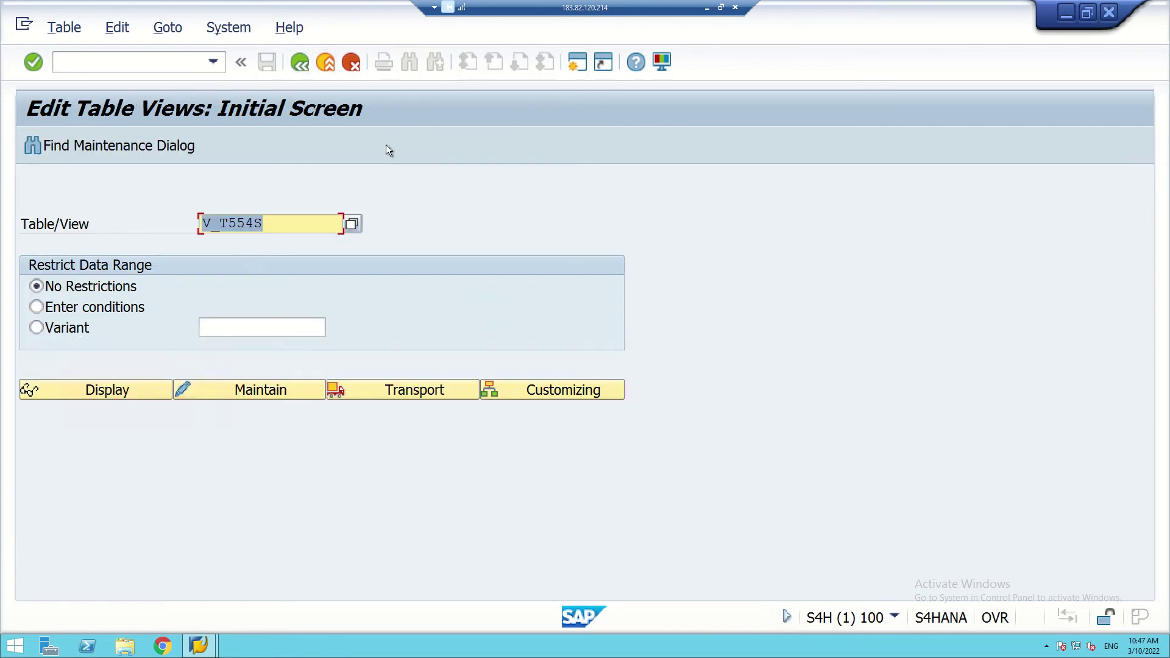
pyautogui.click(273, 224)
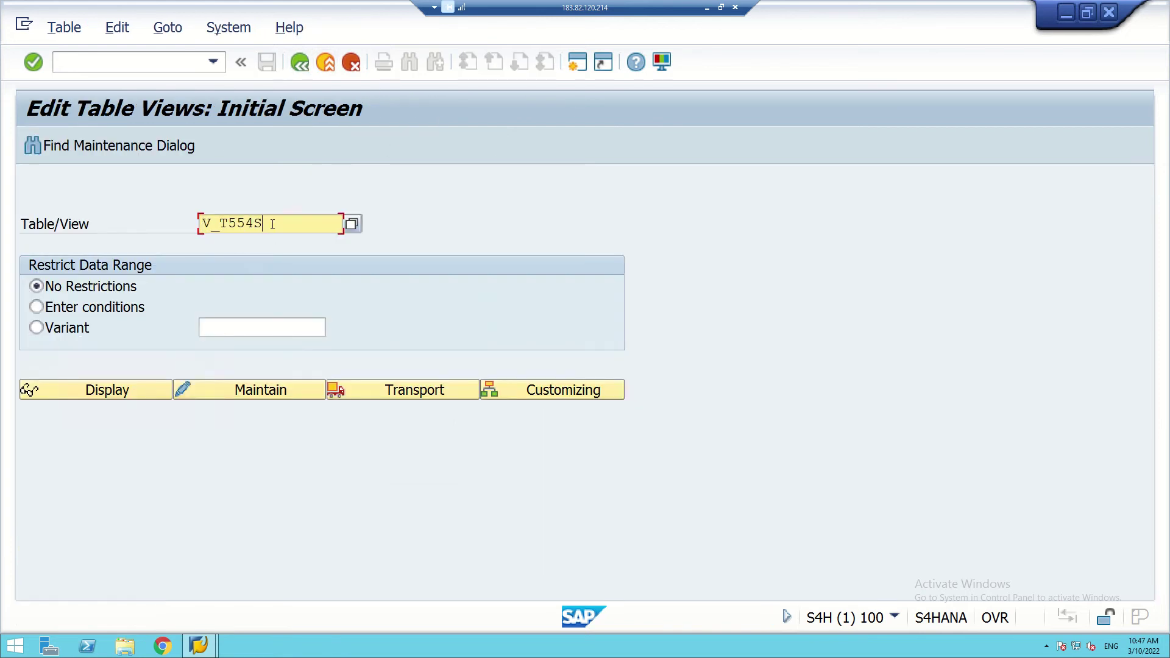
# - Open the Types of Birth view V_T554G for maintenance, fixing the mistyped V_554G
pyautogui.press('BackSpace')
pyautogui.press('BackSpace')
pyautogui.press('BackSpace')
pyautogui.press('BackSpace')
pyautogui.press('BackSpace')
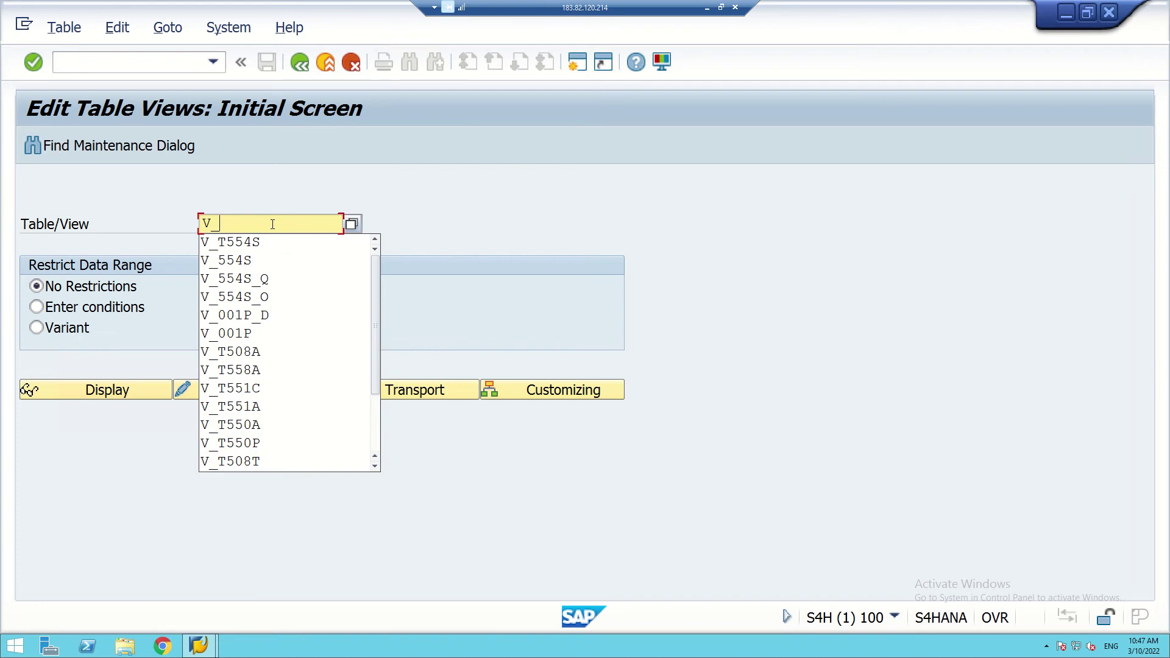
pyautogui.write('5')
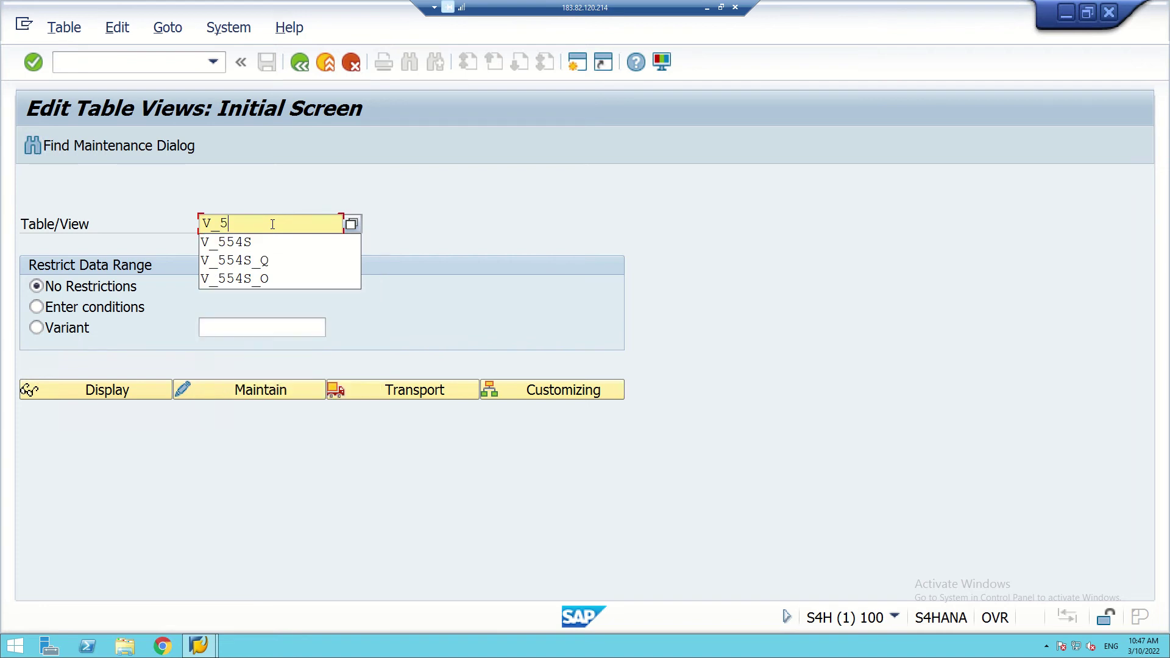
pyautogui.write('54G')
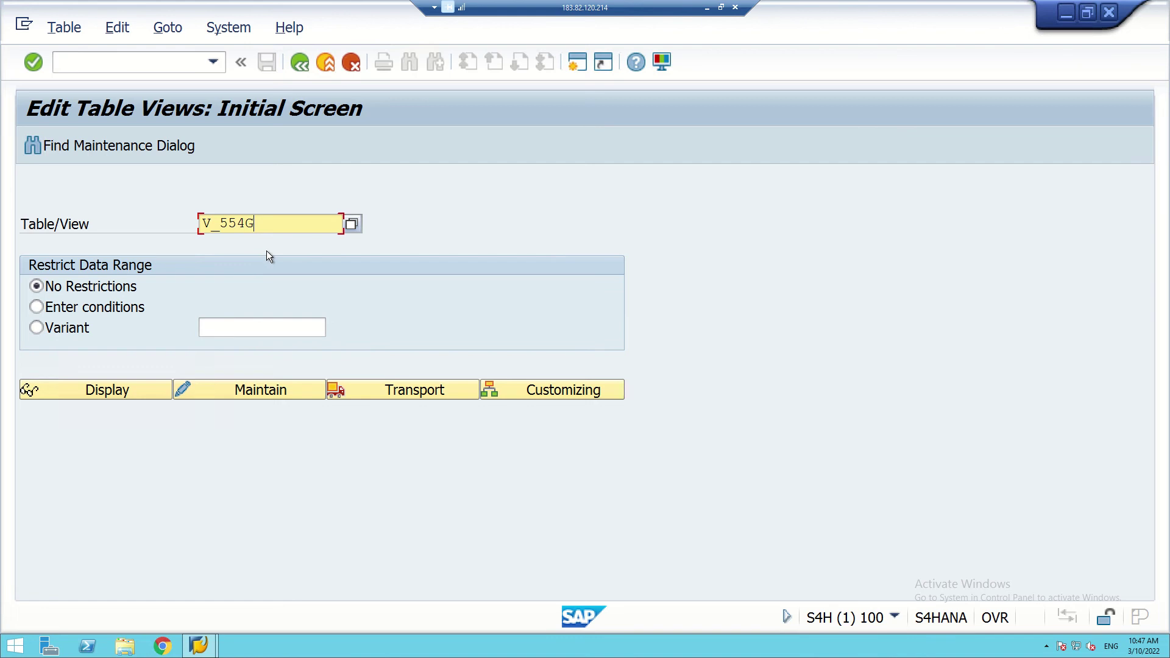
pyautogui.press('Return')
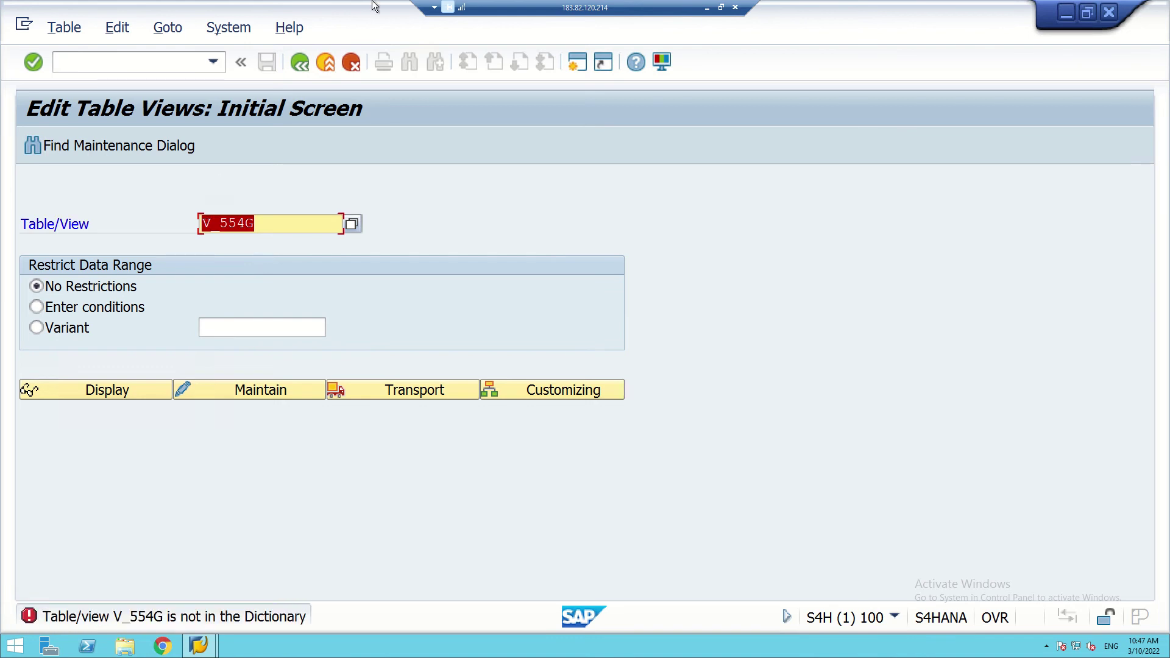
pyautogui.click(500, 18)
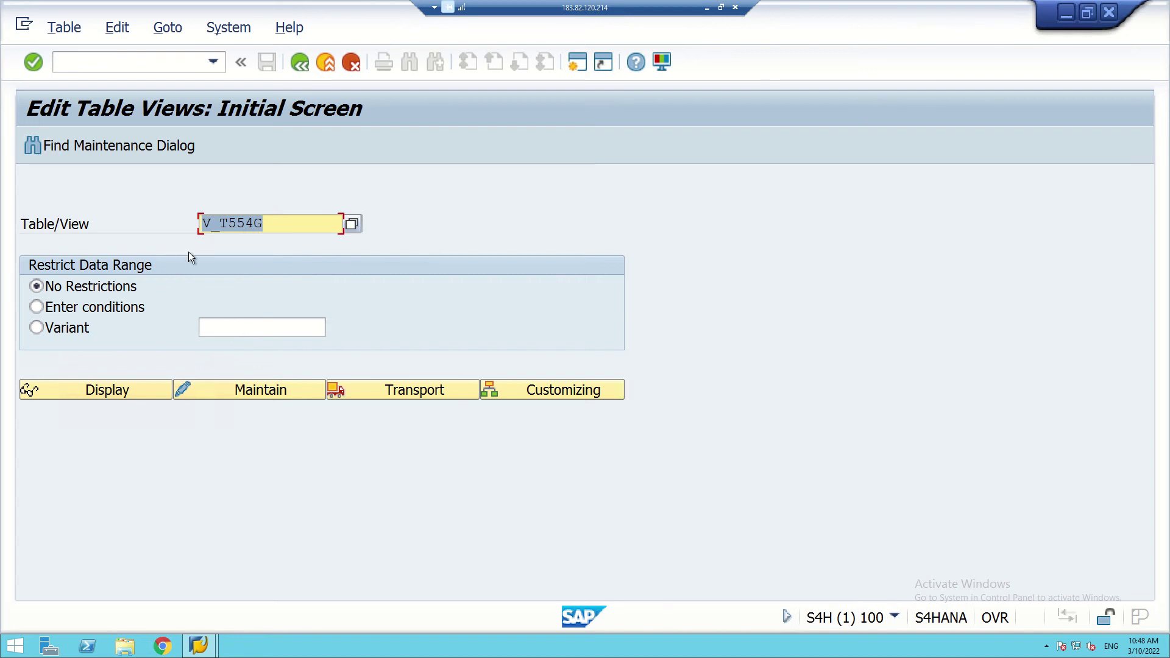
pyautogui.click(229, 225)
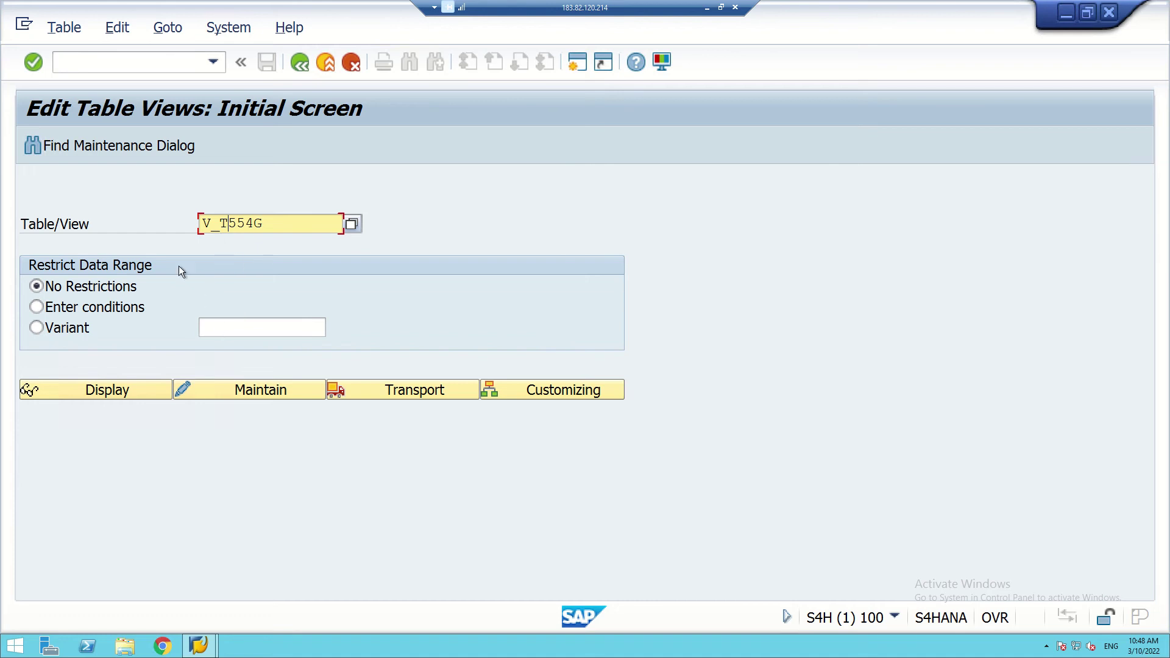
pyautogui.click(253, 389)
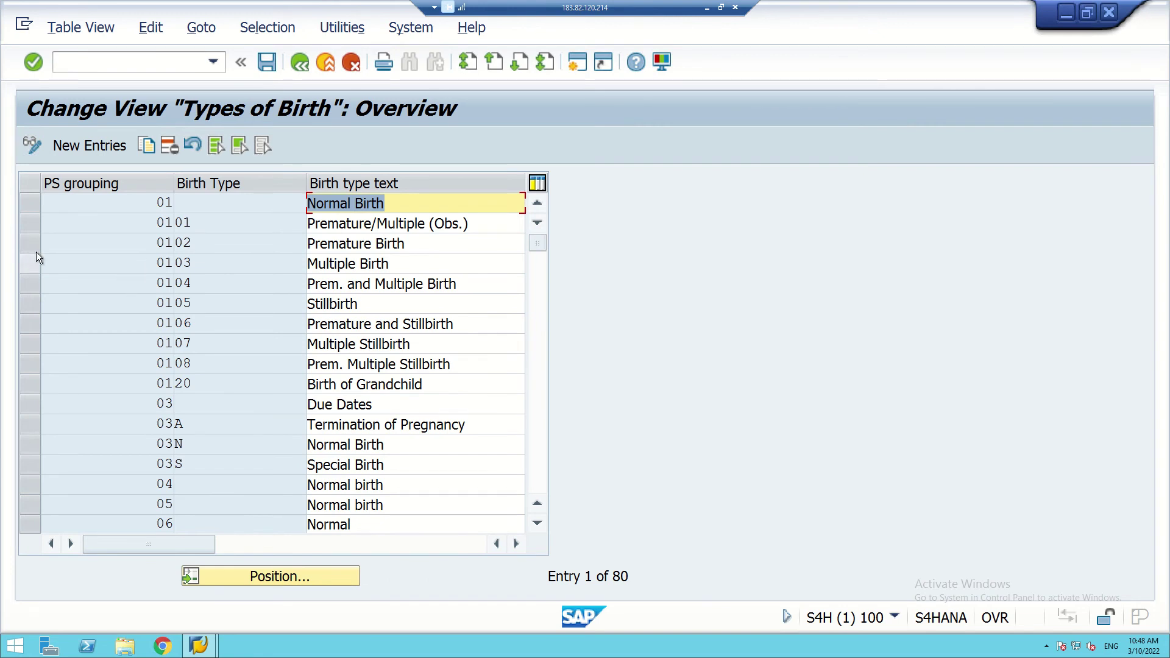
pyautogui.click(288, 572)
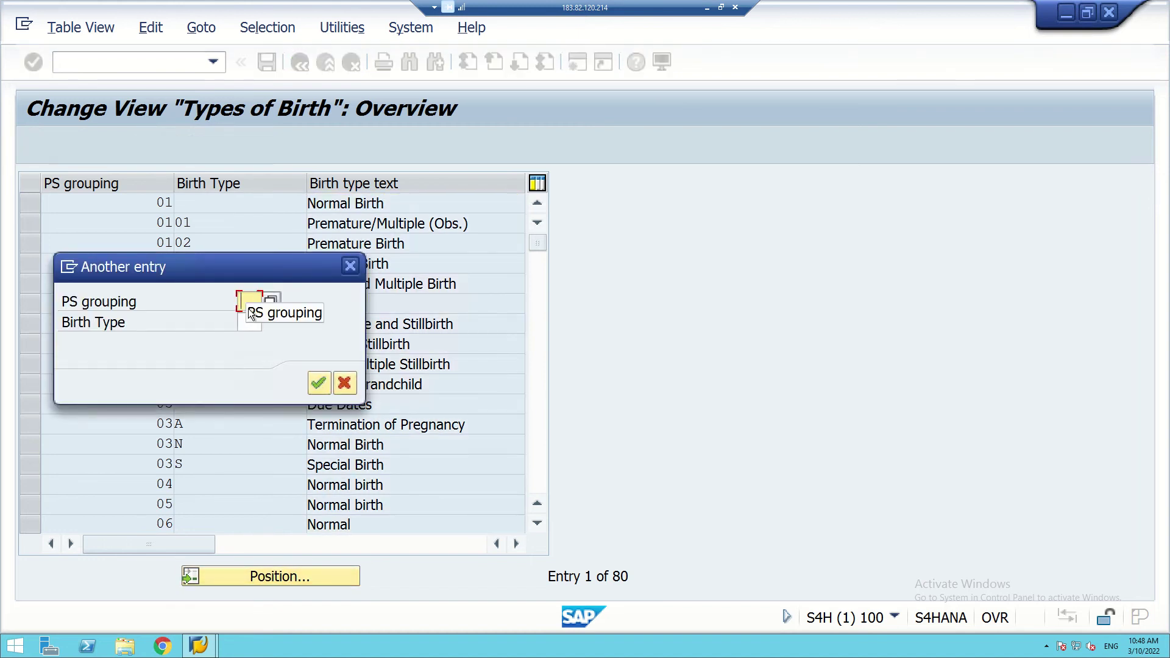
pyautogui.write('68')
pyautogui.press('Return')
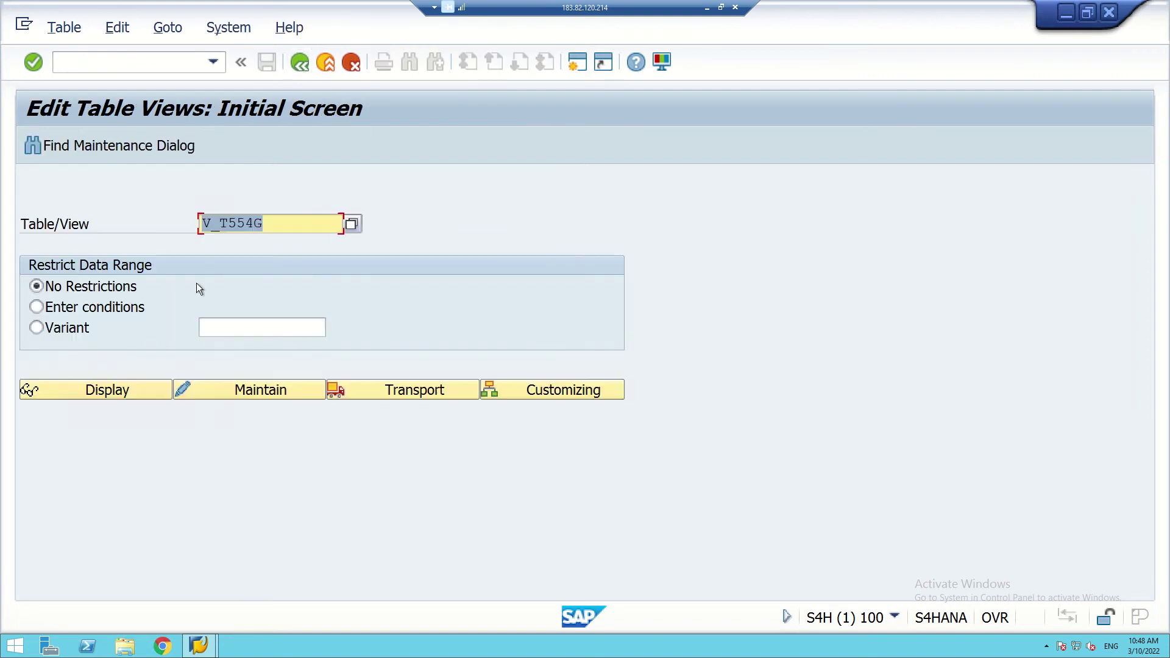
pyautogui.click(266, 395)
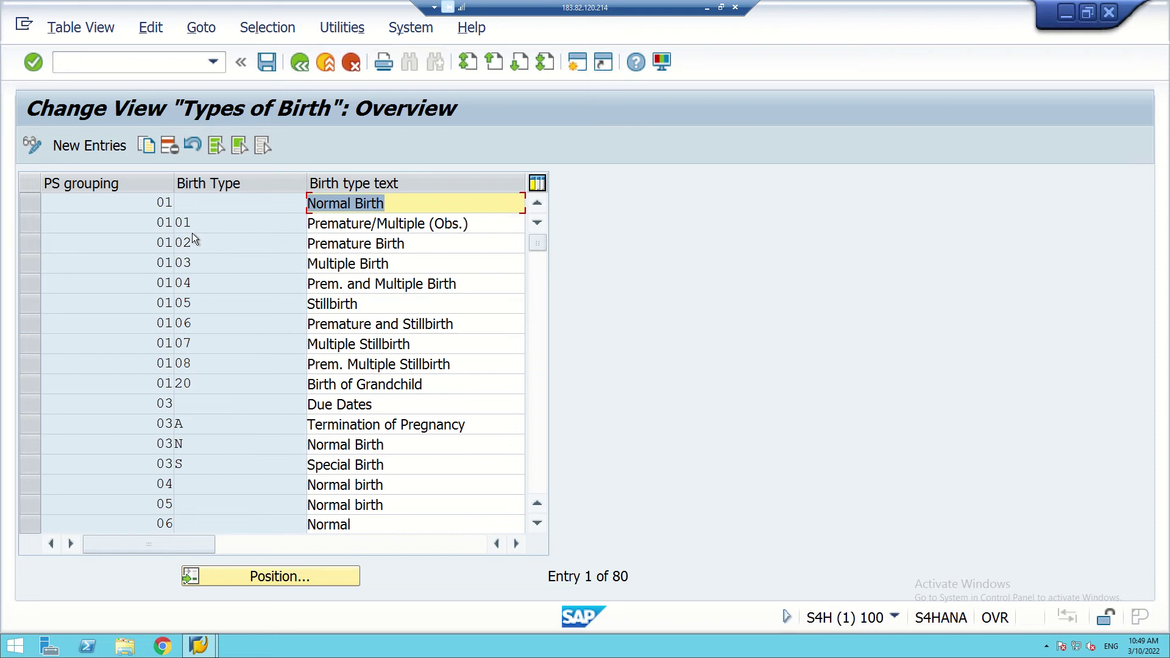
# - Select grouping 01 birth types 01–05 (Premature/Multiple through Stillbirth) and copy them as new entries
pyautogui.click(31, 223)
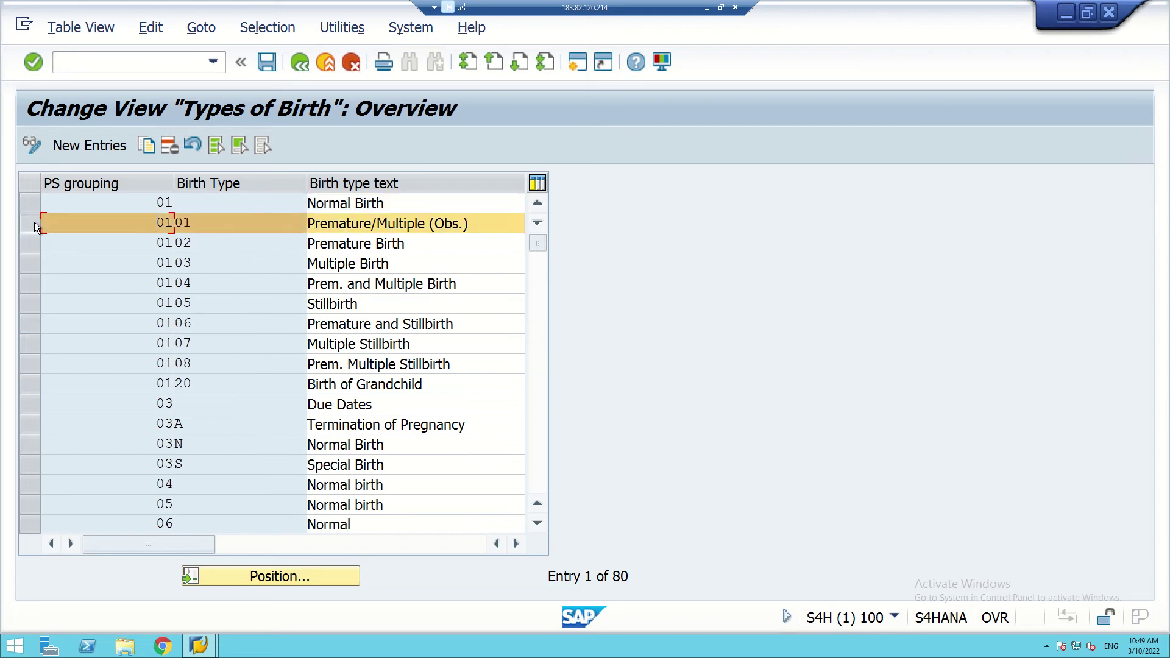
pyautogui.click(31, 246)
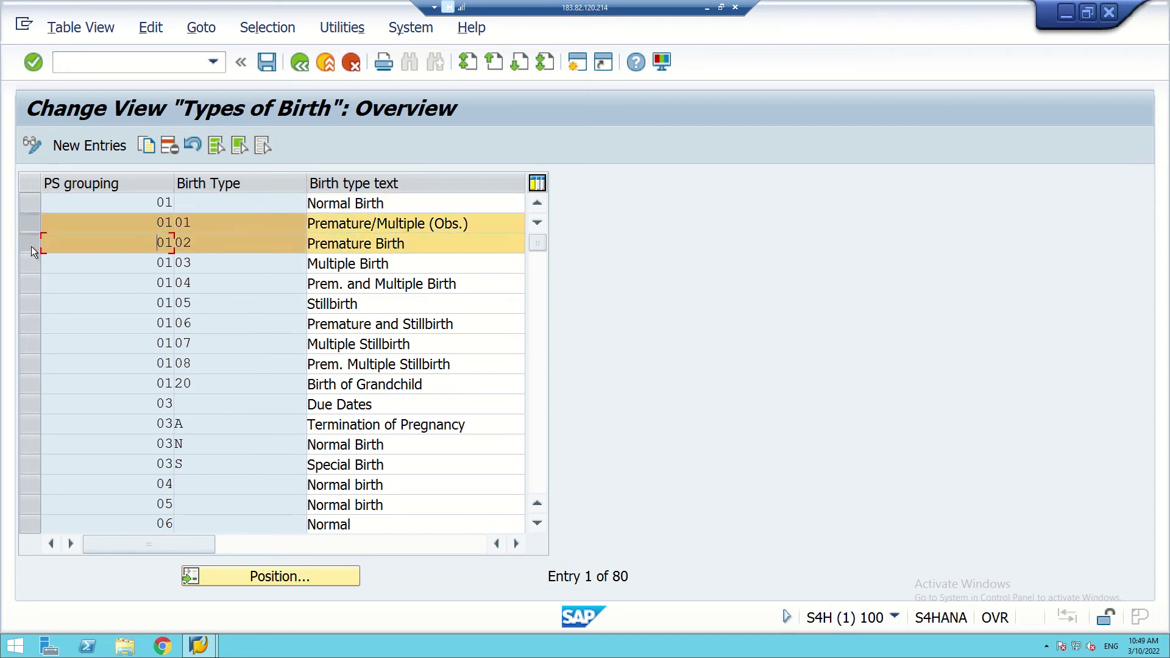
pyautogui.click(31, 269)
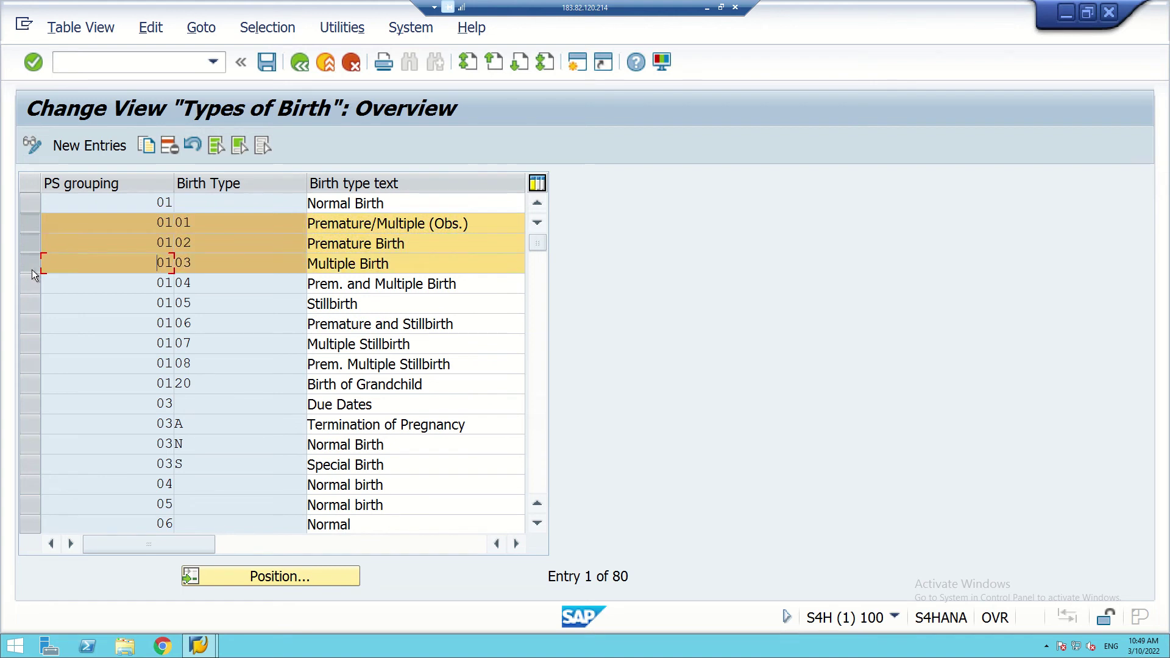
pyautogui.click(31, 284)
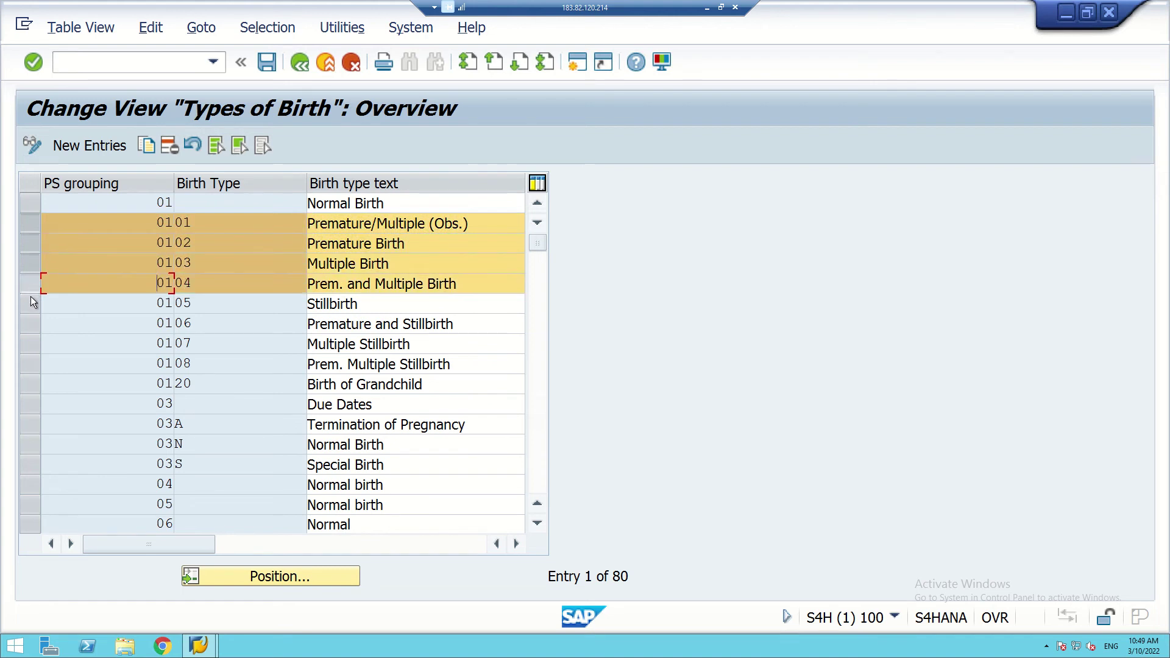
pyautogui.click(32, 305)
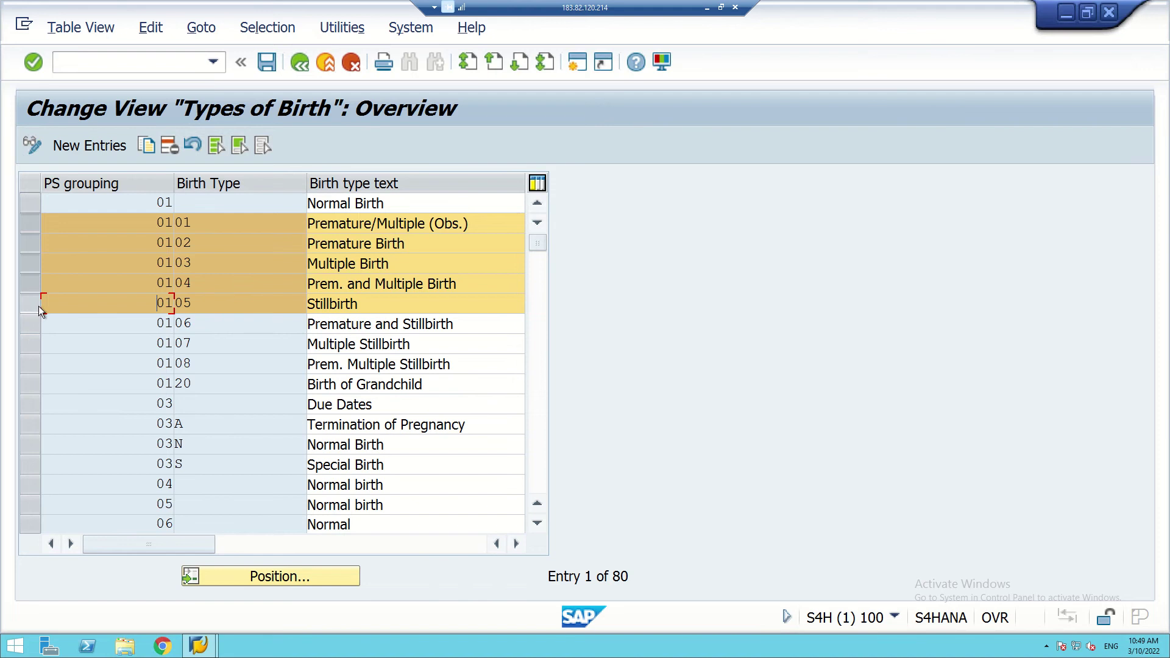
pyautogui.click(150, 149)
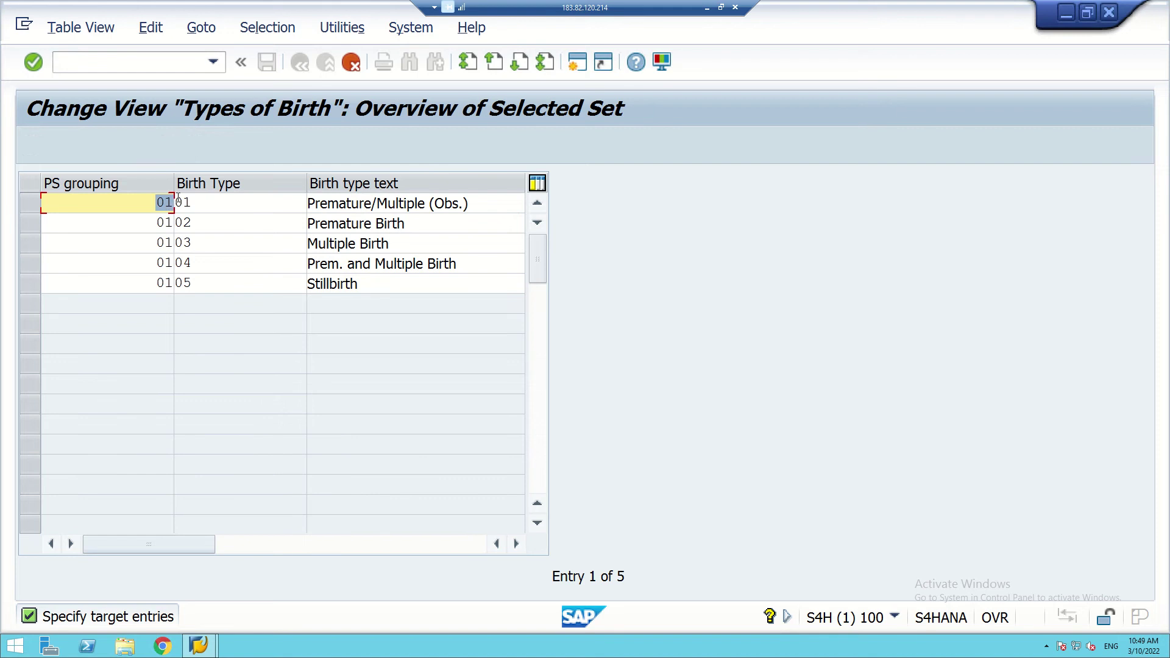
pyautogui.press('BackSpace')
# - Change the PS grouping from 01 to 70 in all five copied birth-type rows
pyautogui.write('70')
pyautogui.click(163, 222)
pyautogui.press('Delete')
pyautogui.press('Delete')
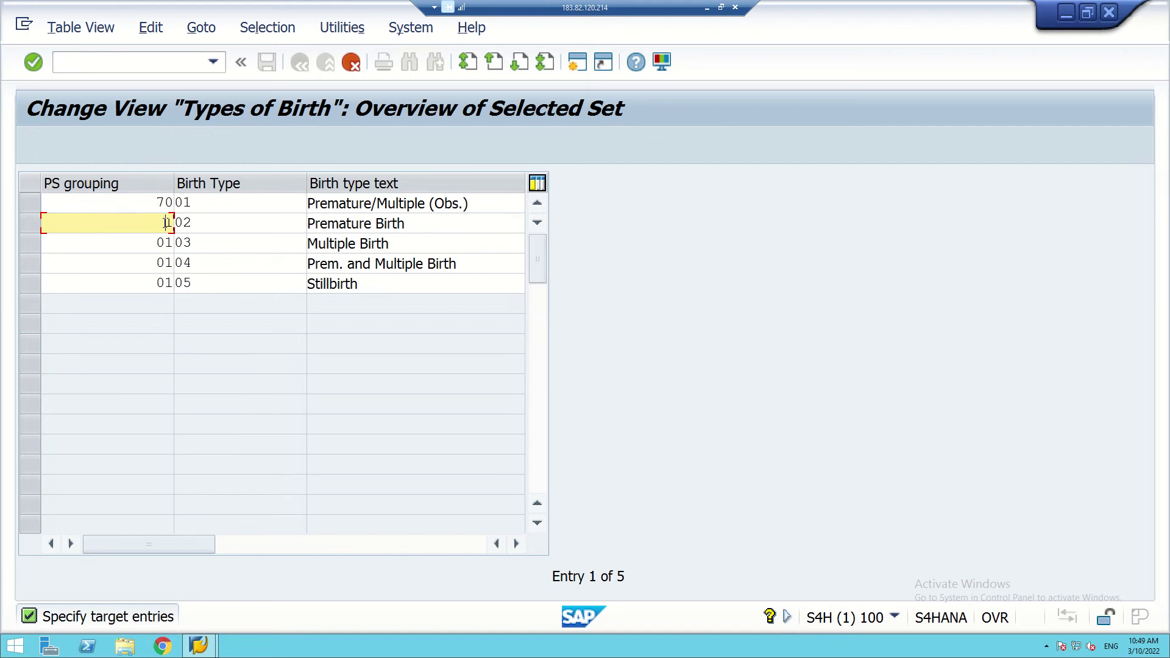
pyautogui.write('70')
pyautogui.click(167, 243)
pyautogui.press('Delete')
pyautogui.press('Delete')
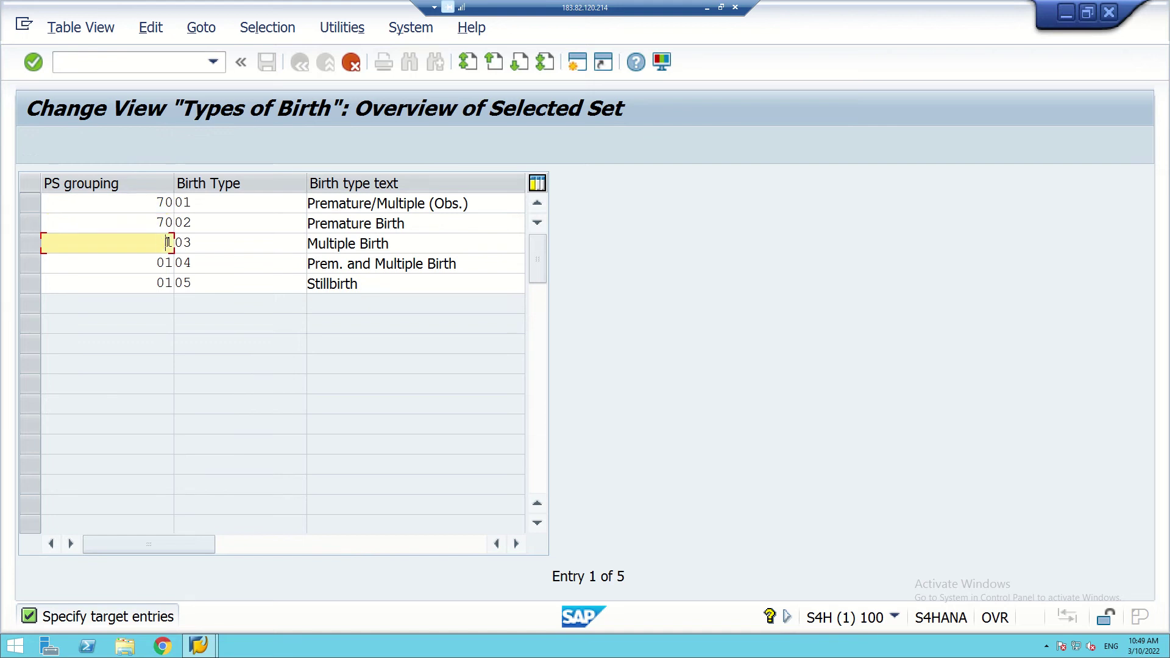
pyautogui.write('70')
pyautogui.click(170, 264)
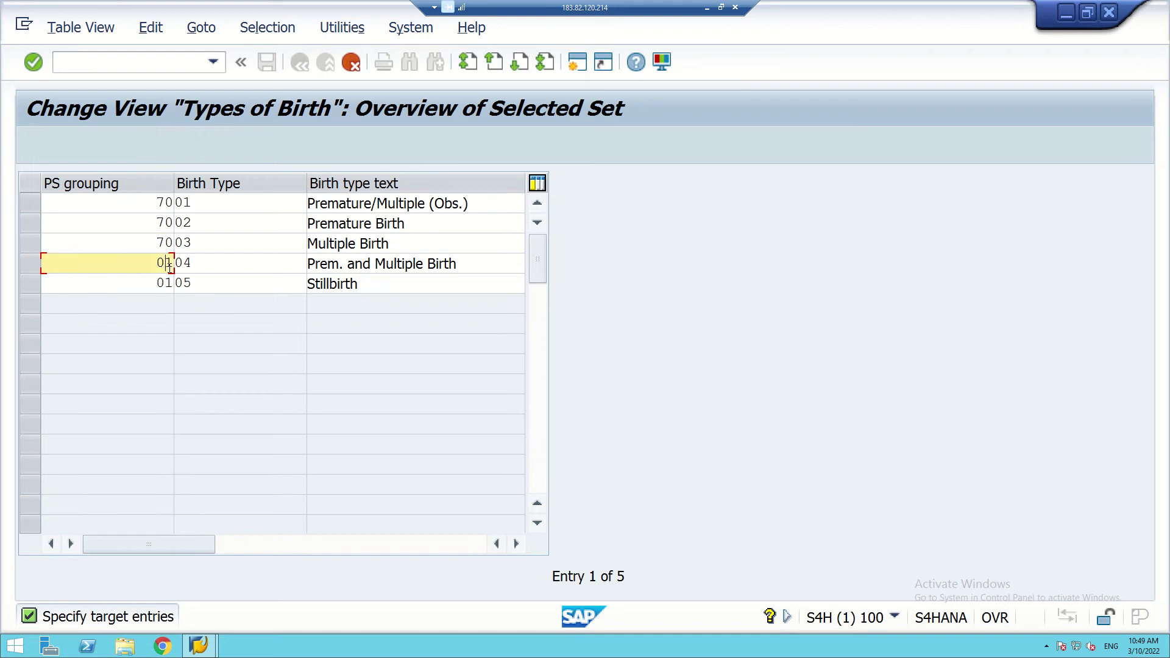
pyautogui.press('Delete')
pyautogui.press('Delete')
pyautogui.write('70')
pyautogui.click(170, 285)
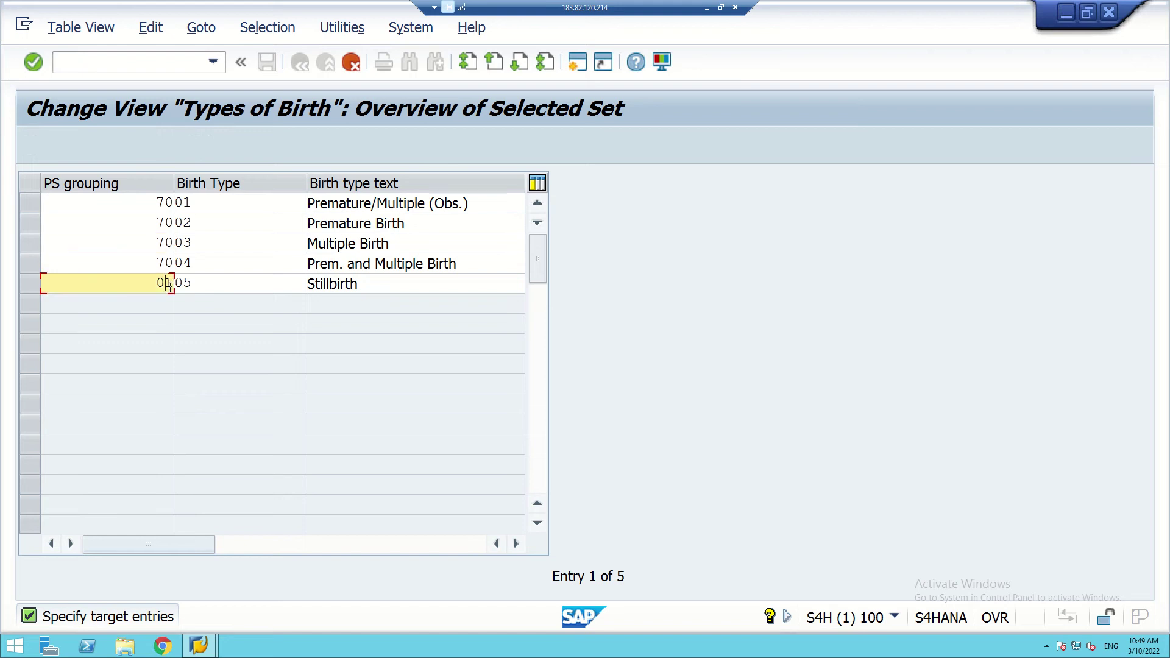
pyautogui.press('Delete')
pyautogui.press('Delete')
pyautogui.write('70')
# - Rename birth type 05 from Stillbirth to Normal, confirm the copy, and save
pyautogui.click(363, 286)
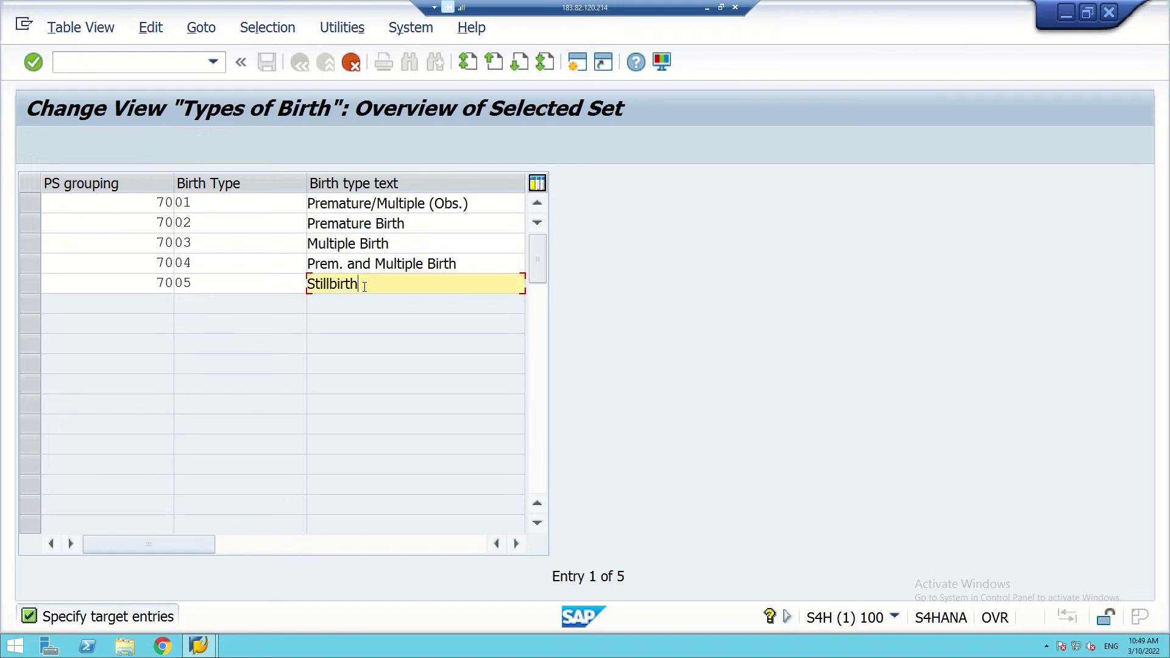
pyautogui.press('BackSpace')
pyautogui.press('BackSpace')
pyautogui.press('BackSpace')
pyautogui.press('BackSpace')
pyautogui.press('BackSpace')
pyautogui.press('BackSpace')
pyautogui.press('BackSpace')
pyautogui.press('BackSpace')
pyautogui.press('BackSpace')
pyautogui.press('BackSpace')
pyautogui.write('Normal')
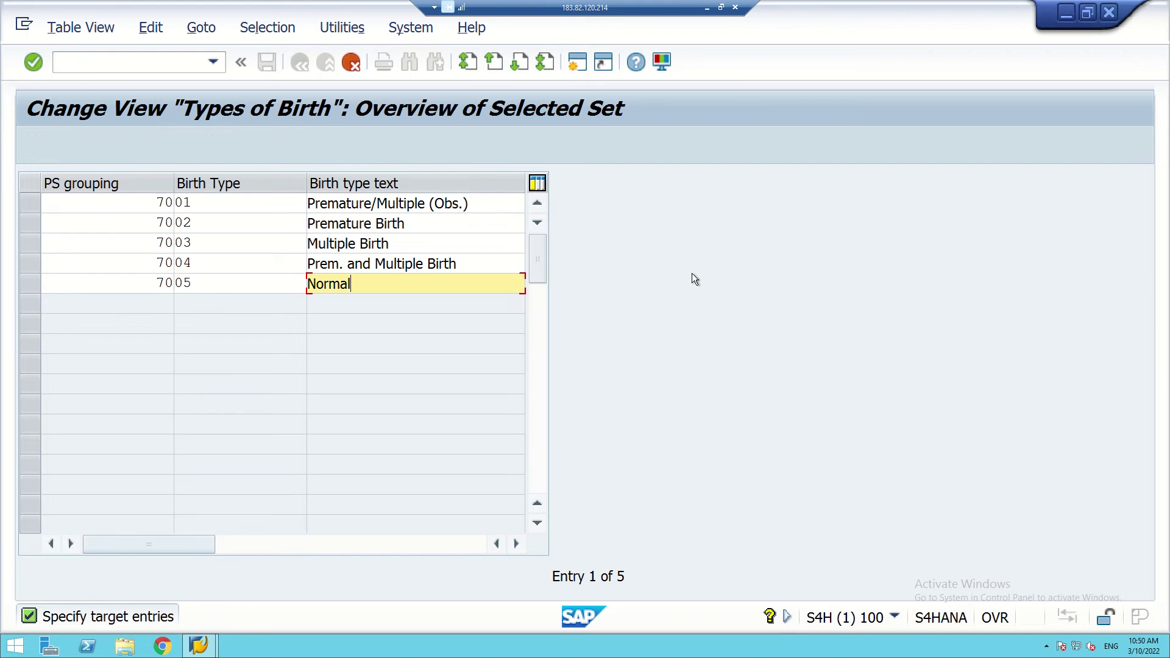
pyautogui.press('Return')
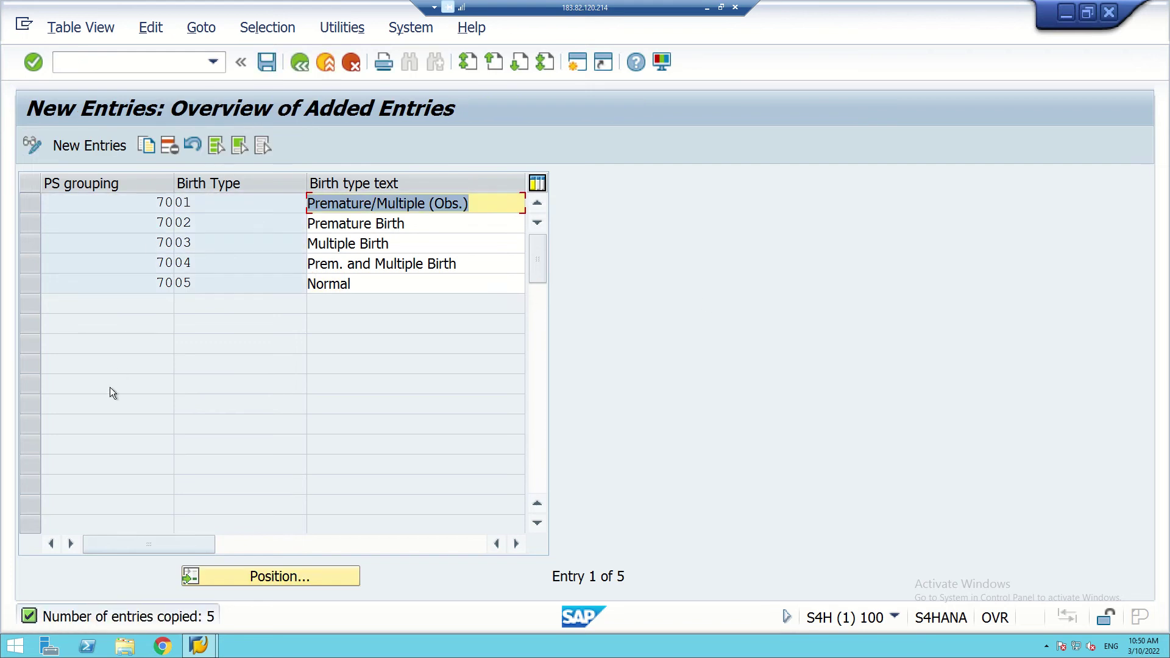
pyautogui.click(266, 61)
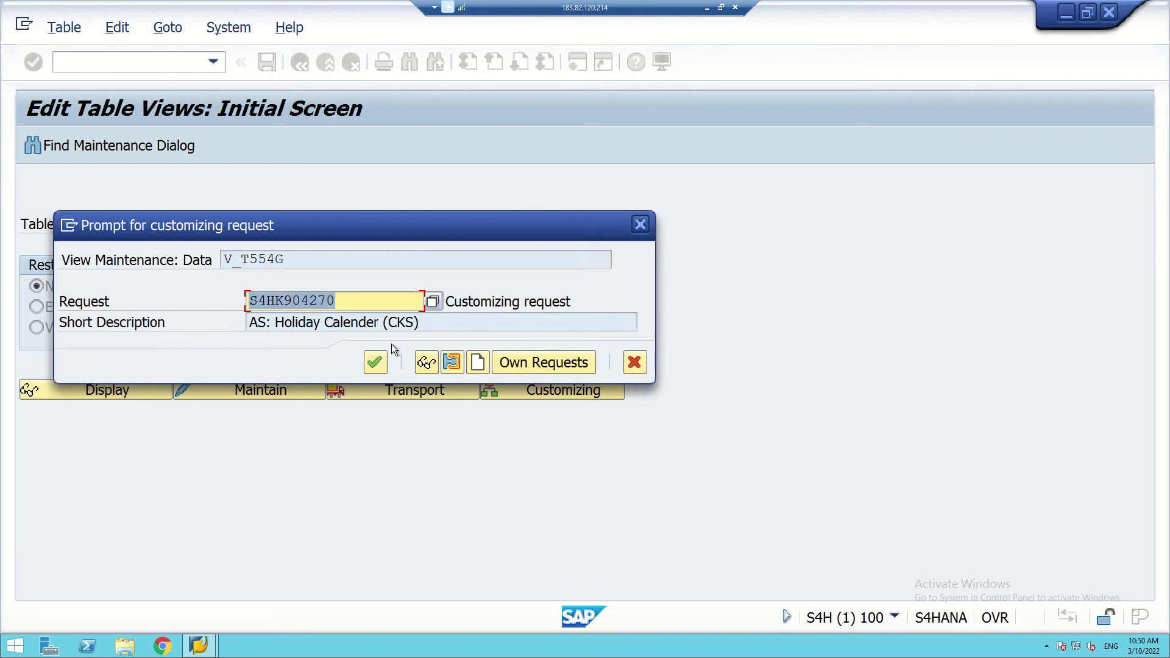
# - Save the five grouping 70 birth types to the customizing request and return to Edit Table Views
pyautogui.click(382, 364)
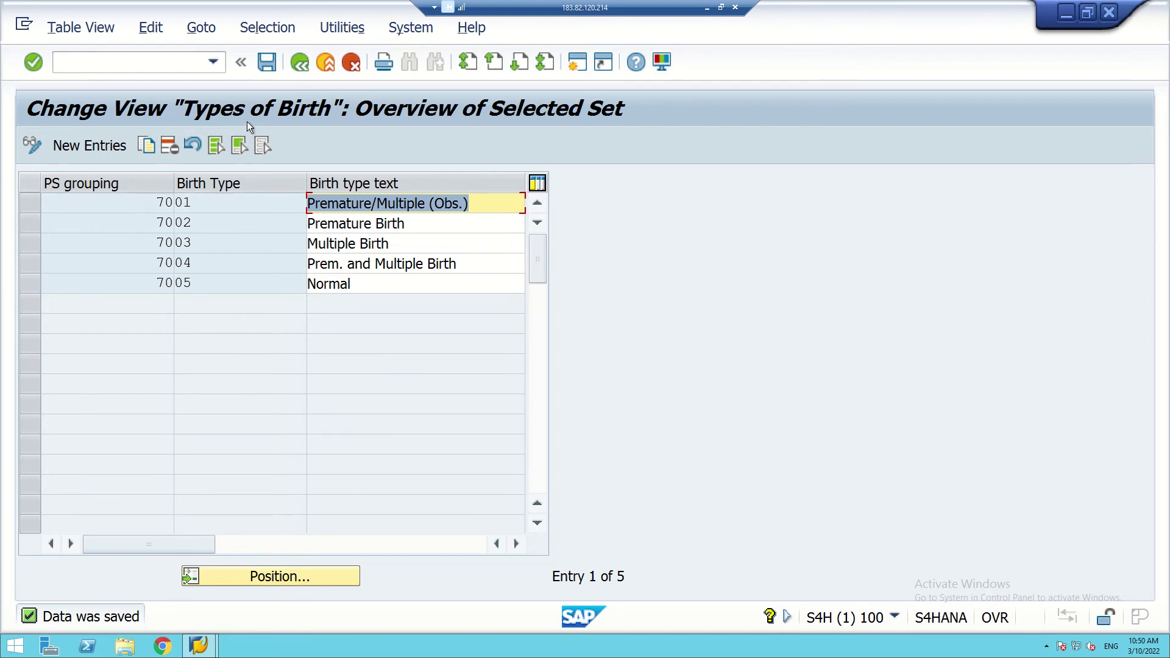
pyautogui.click(297, 68)
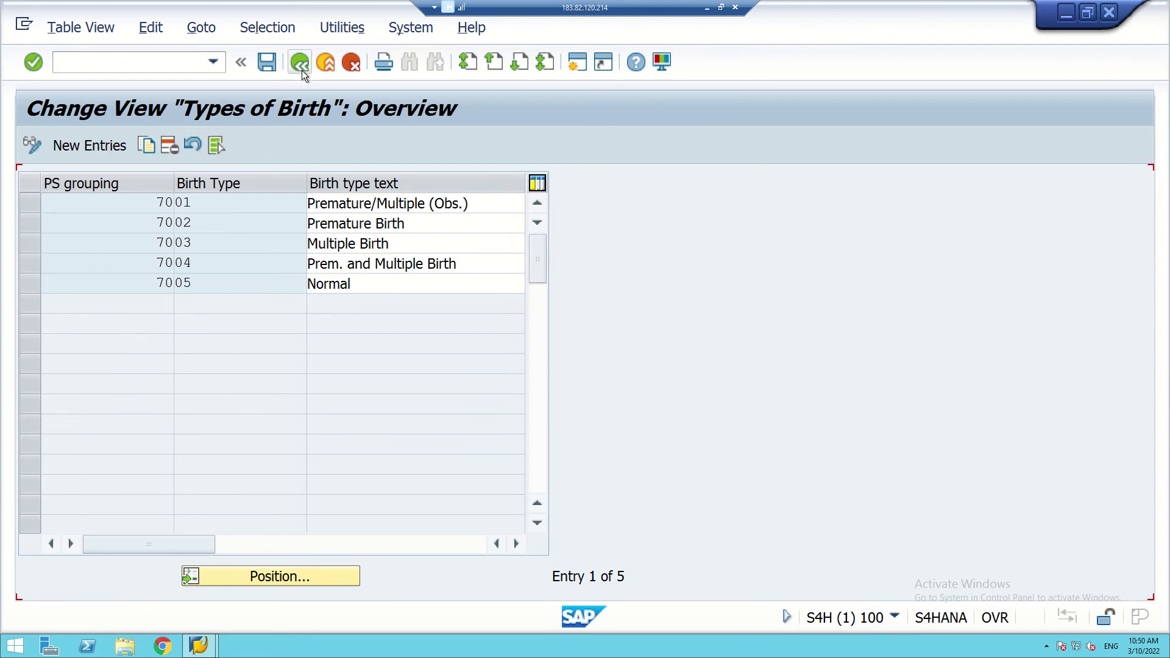
pyautogui.click(302, 64)
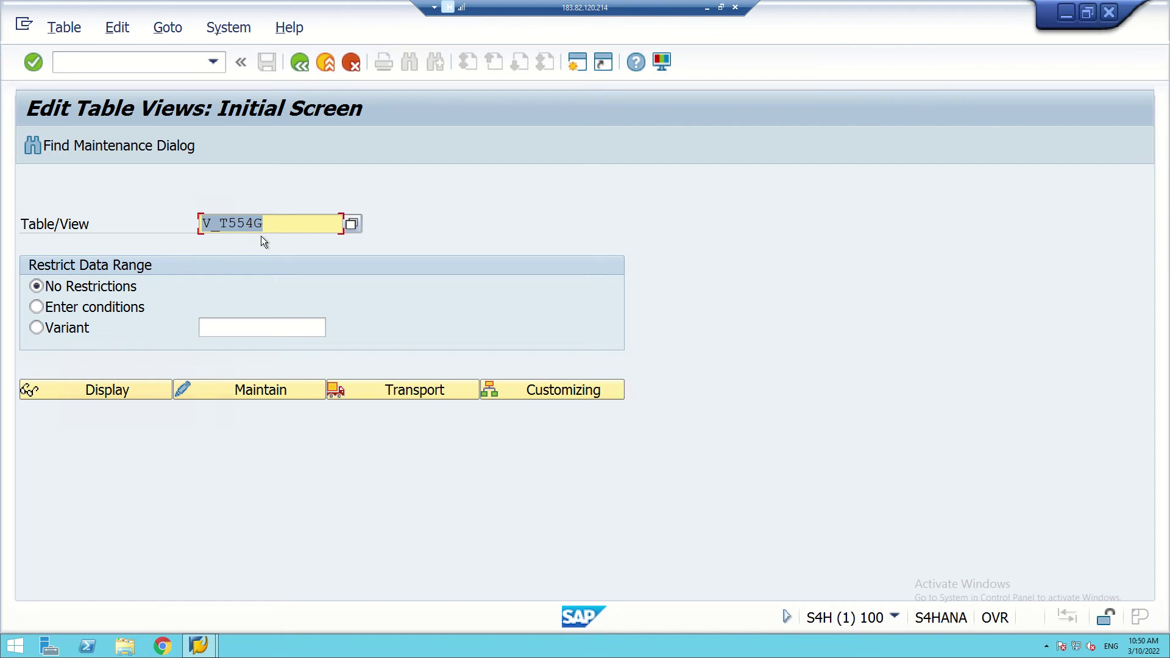
pyautogui.click(293, 230)
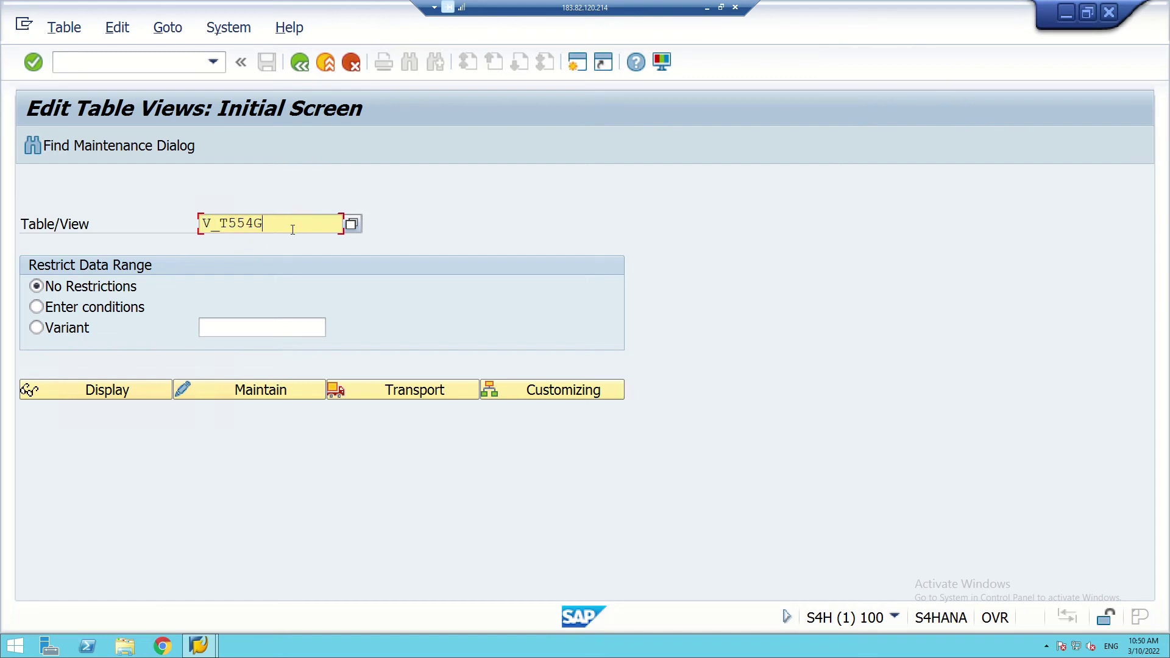
# - Open V_T554M for maintenance and position to PS grouping 70, which has no entries
pyautogui.press('BackSpace')
pyautogui.write('m')
pyautogui.click(258, 395)
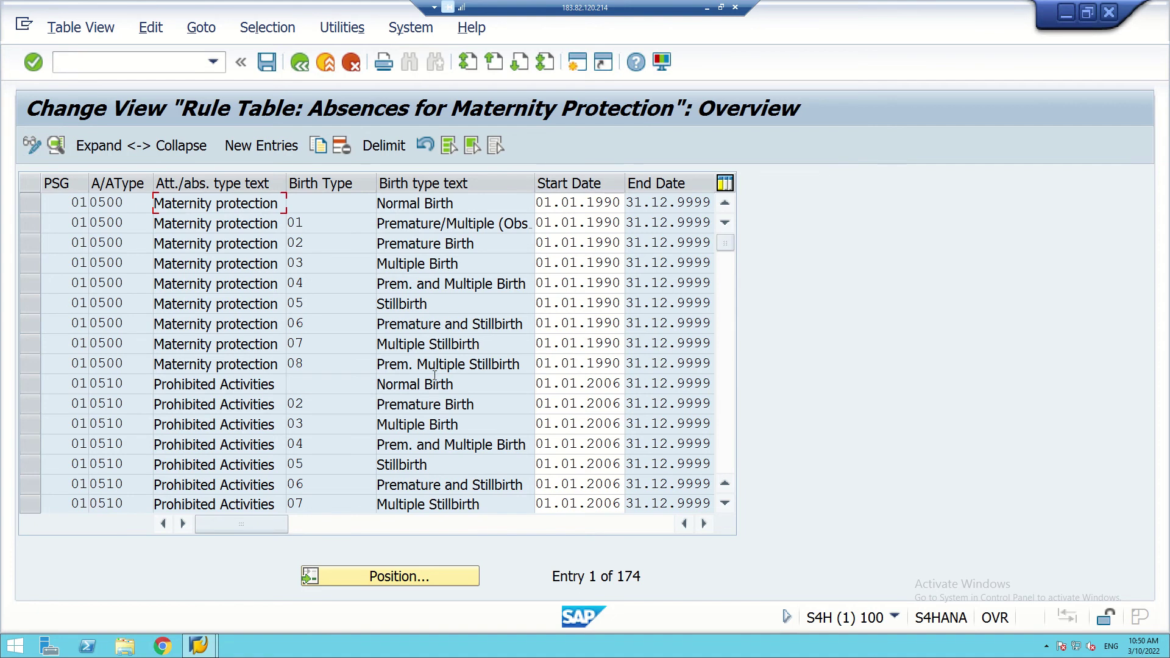
pyautogui.click(405, 575)
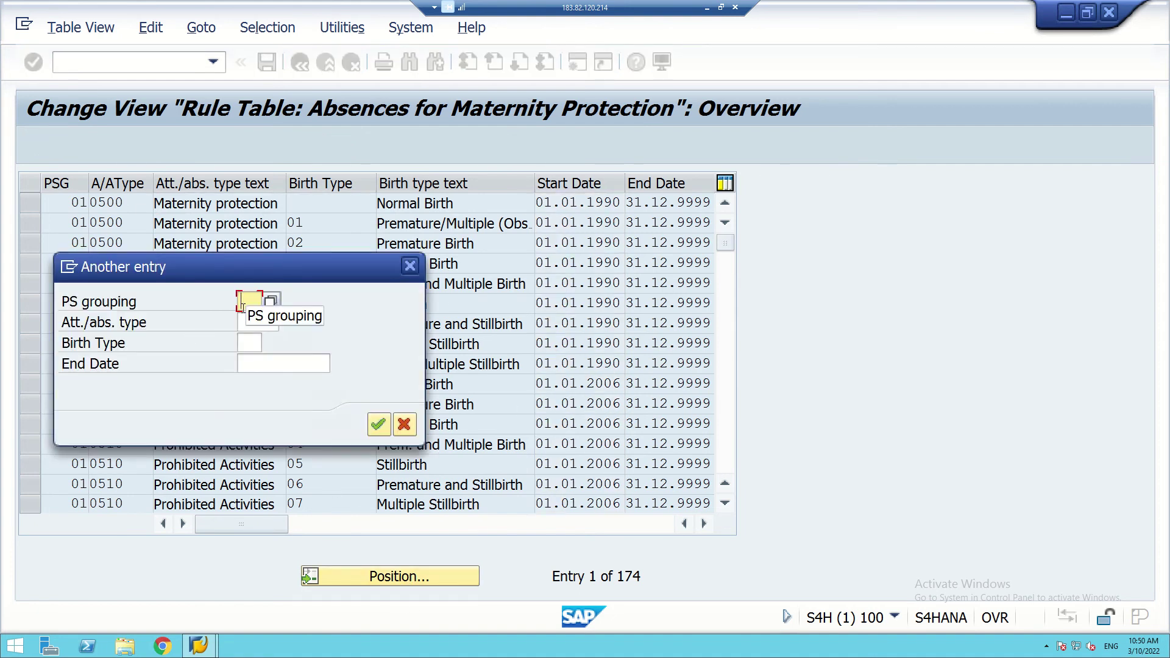
pyautogui.write('70')
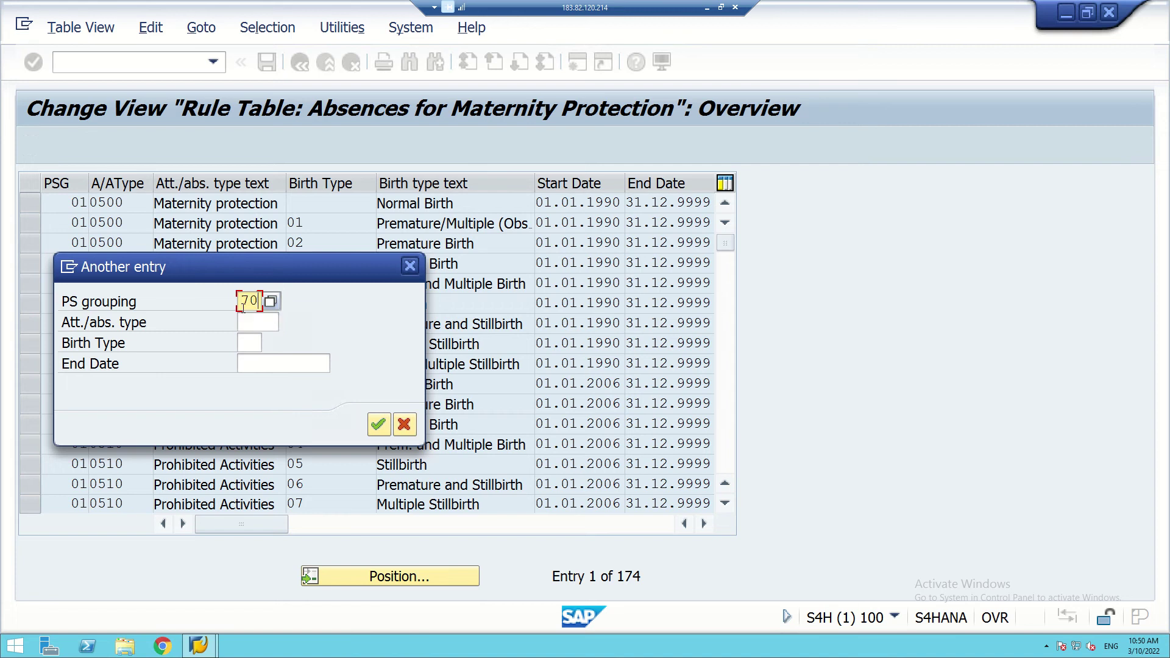
pyautogui.click(377, 424)
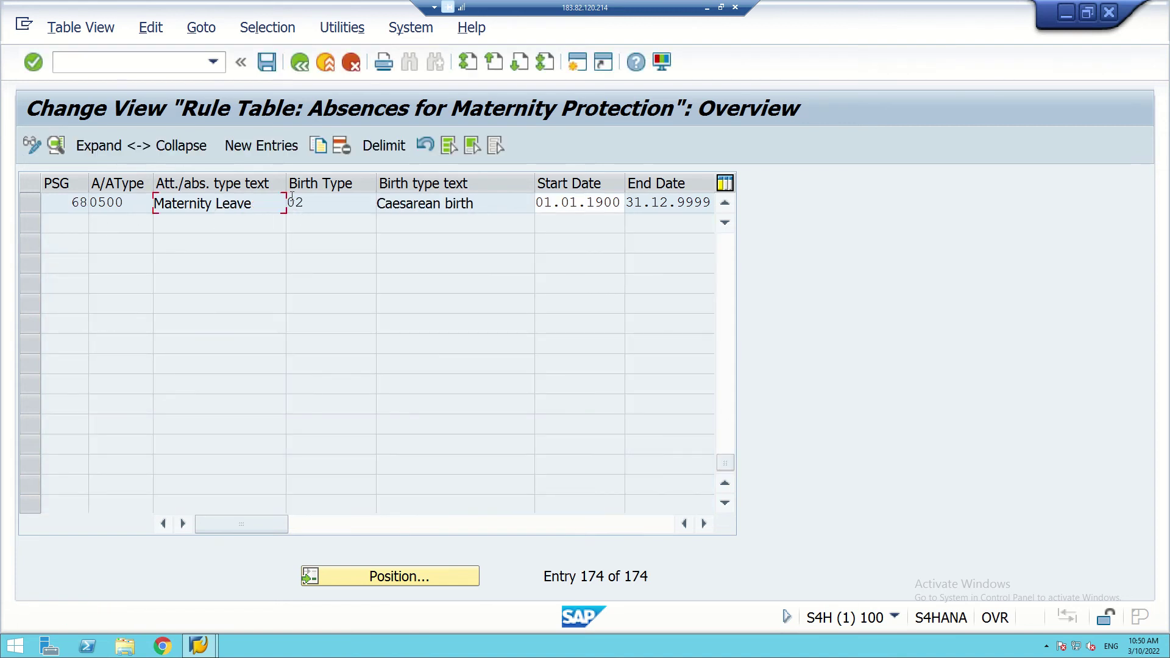
# - Reopen the maternity protection rule table and select its first row
pyautogui.click(299, 62)
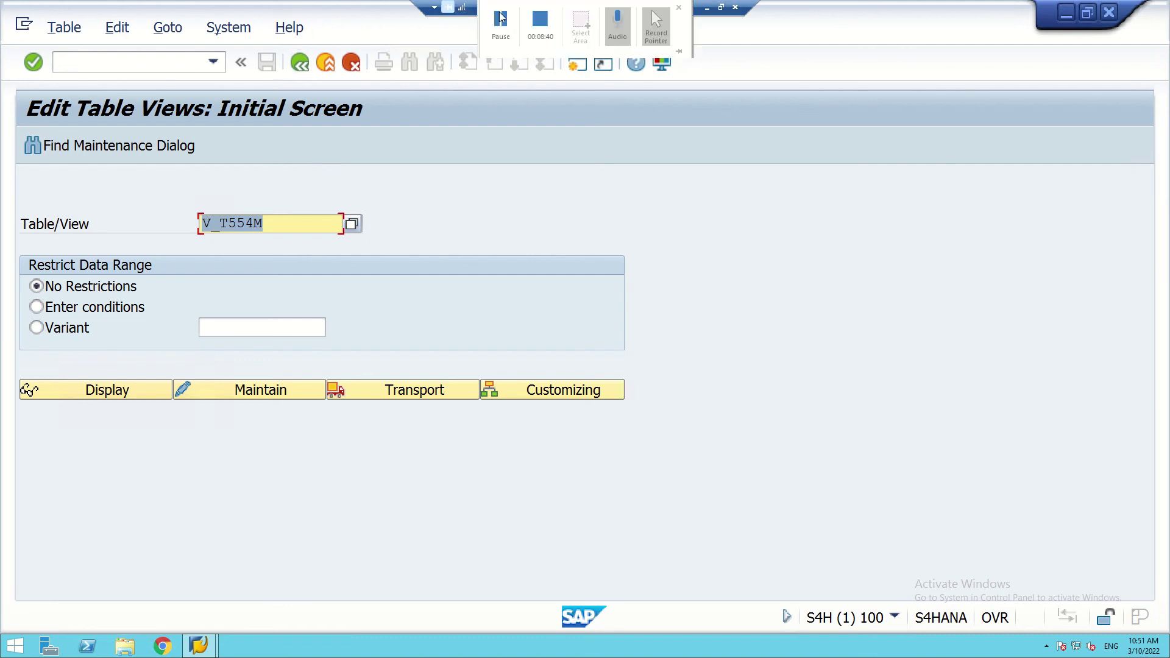
pyautogui.click(499, 18)
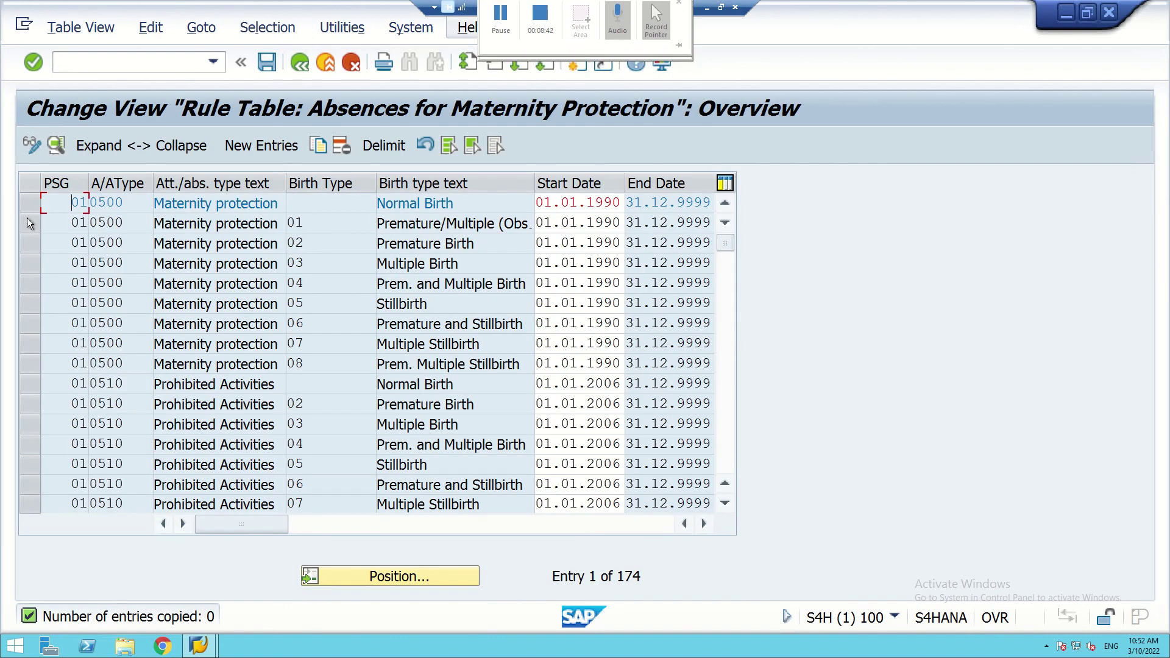
pyautogui.click(28, 203)
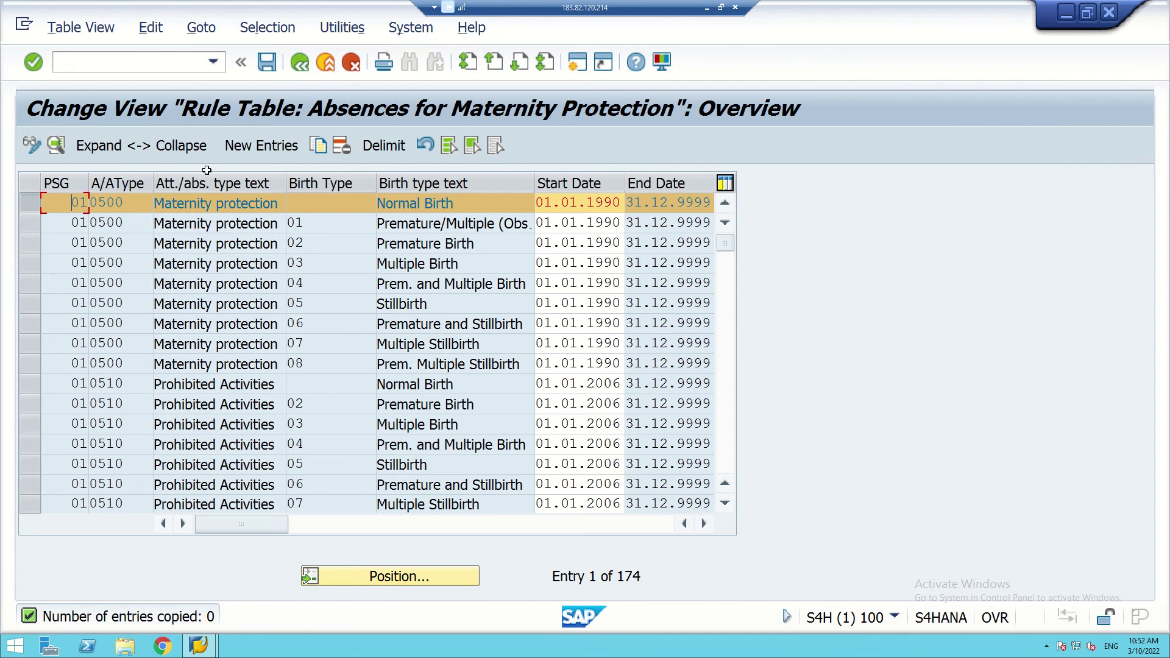
# - Copy the first rule with PS grouping 70 and absence type 0200, clearing its birth type
pyautogui.click(317, 145)
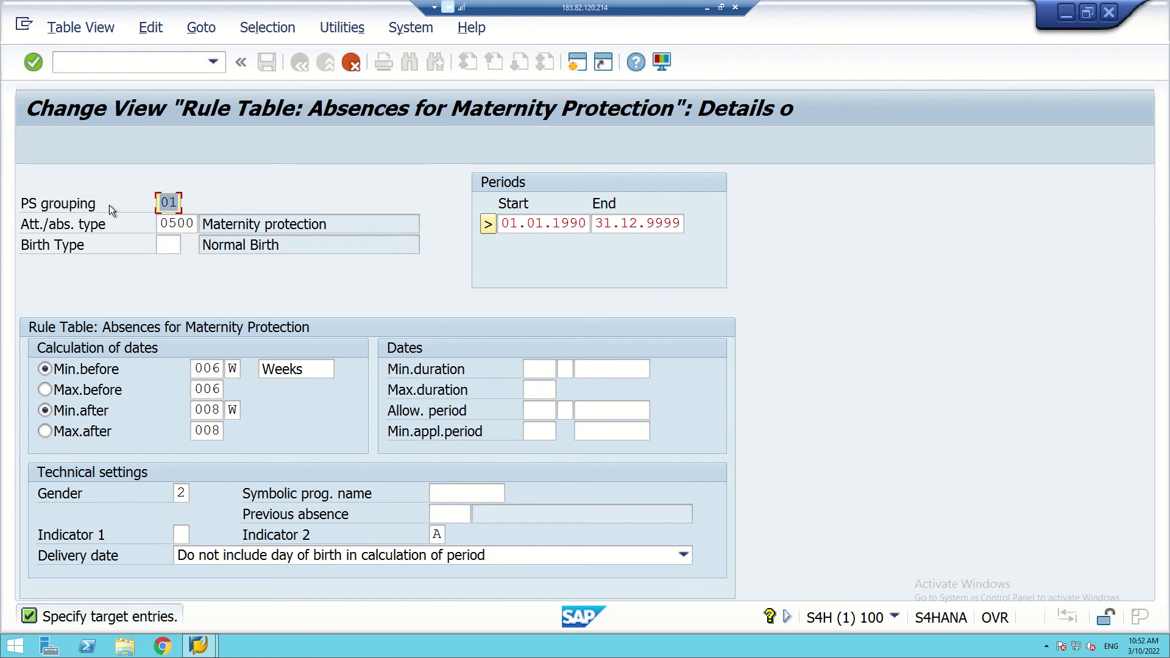
pyautogui.press('Delete')
pyautogui.write('70')
pyautogui.click(172, 224)
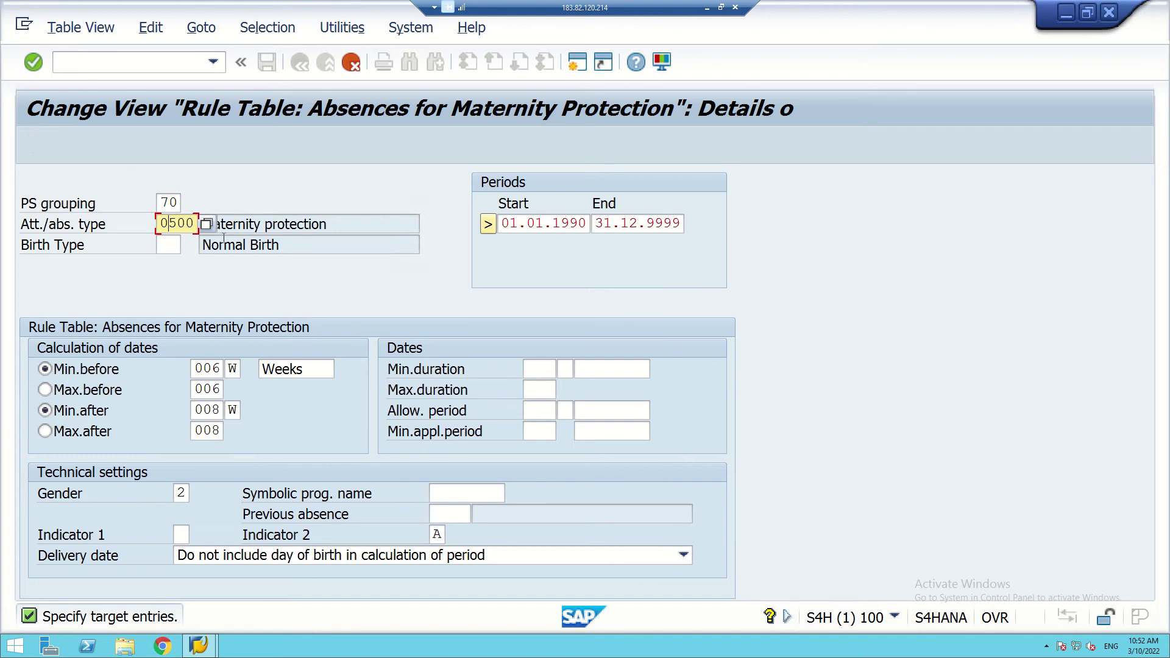
pyautogui.press('Delete')
pyautogui.write('2')
pyautogui.click(170, 245)
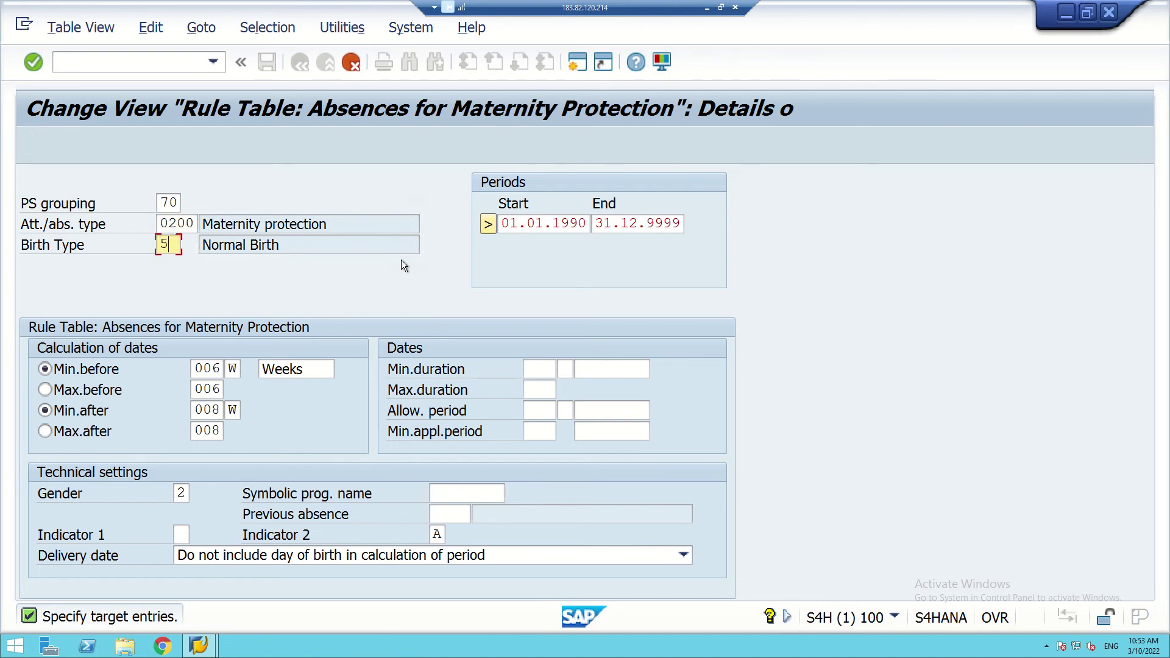
pyautogui.press('BackSpace')
# - Enter birth type 05 in the copied rule and move to the Gender field
pyautogui.write('05')
pyautogui.click(184, 493)
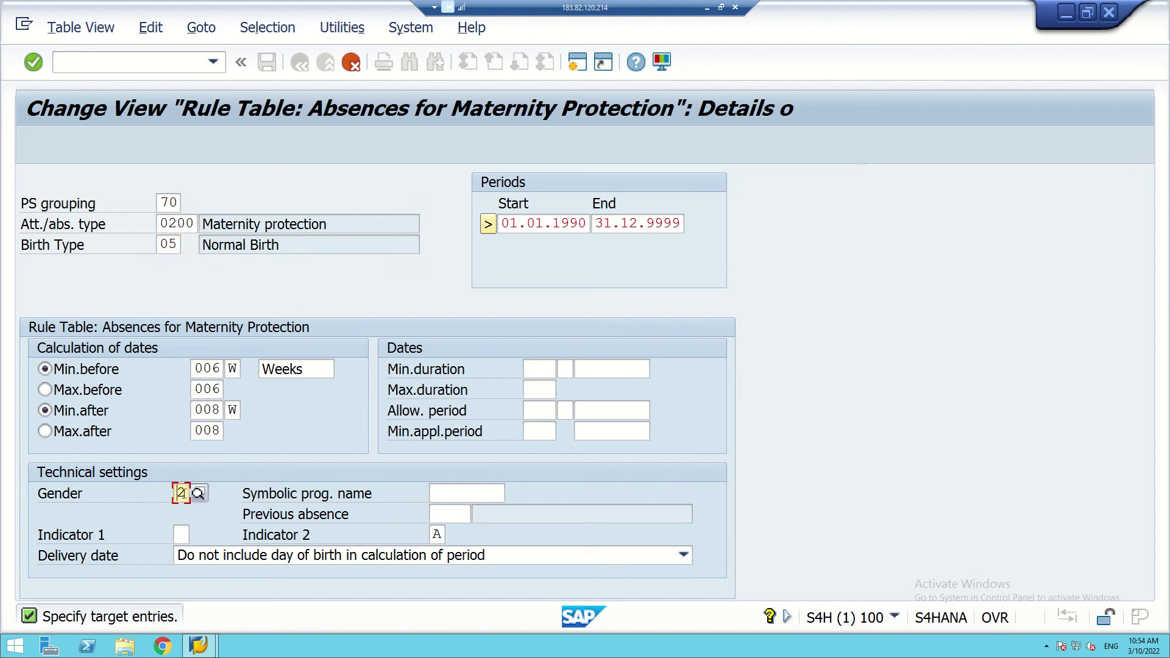
pyautogui.click(205, 495)
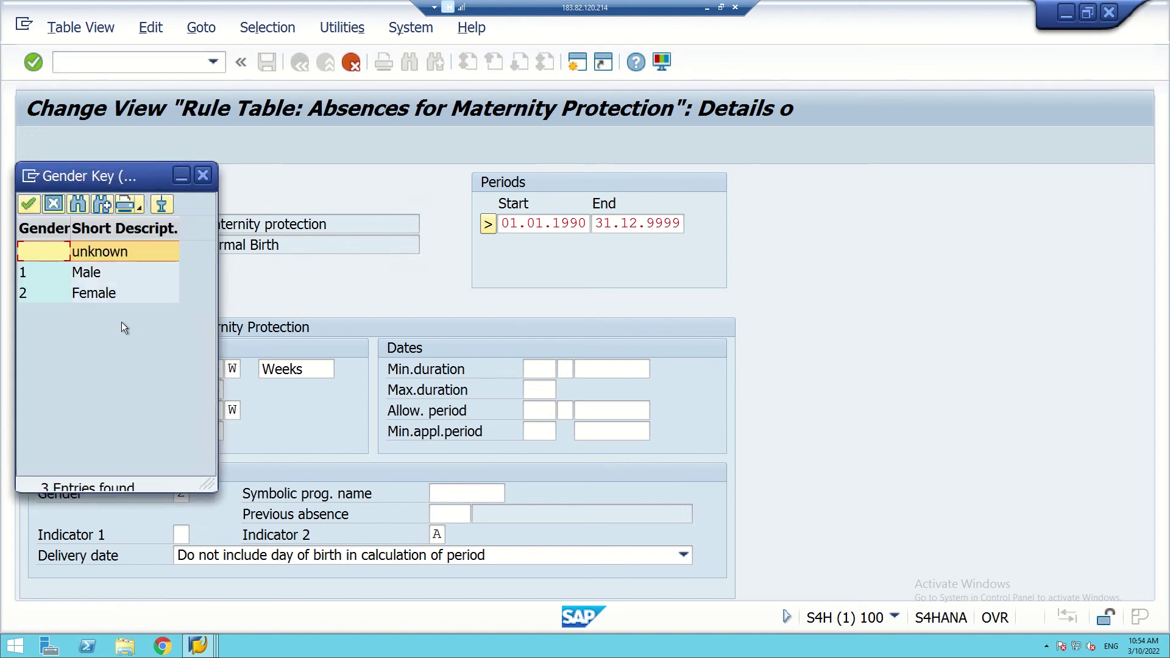
pyautogui.doubleClick(75, 295)
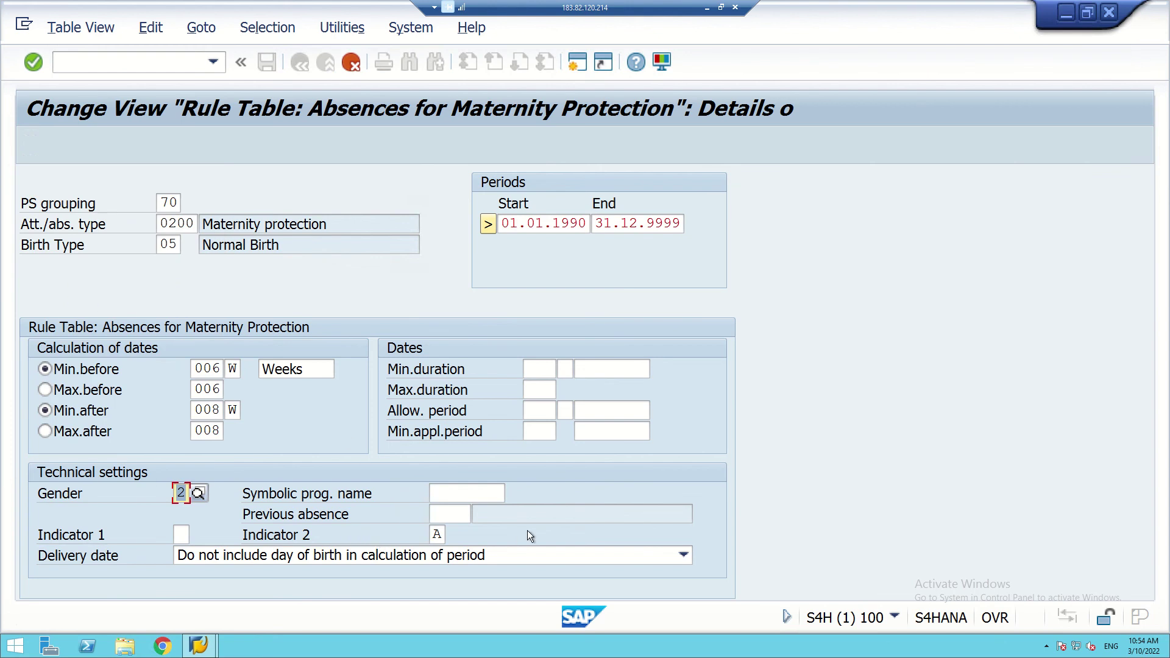
pyautogui.click(683, 556)
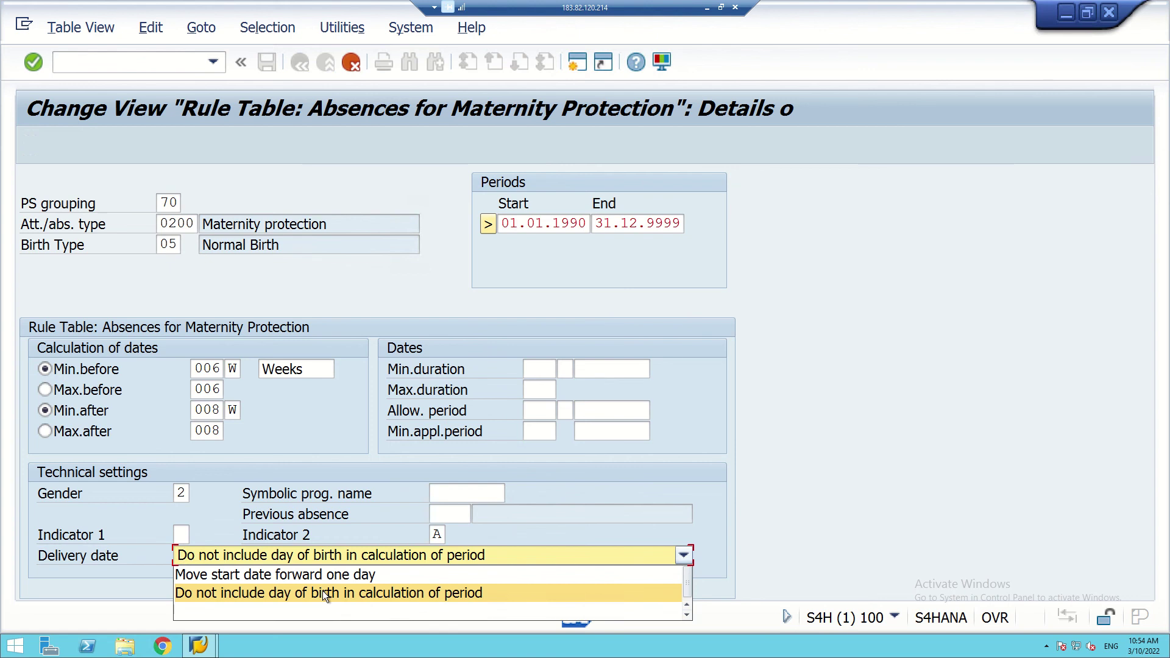
pyautogui.click(210, 594)
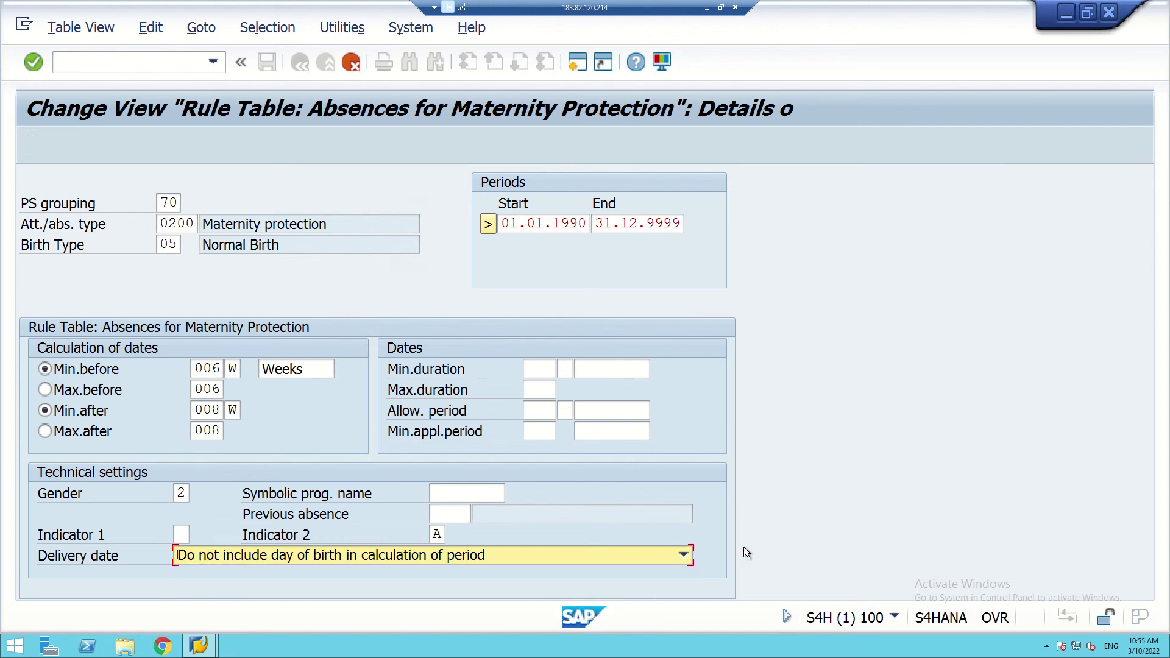
pyautogui.press('F4')
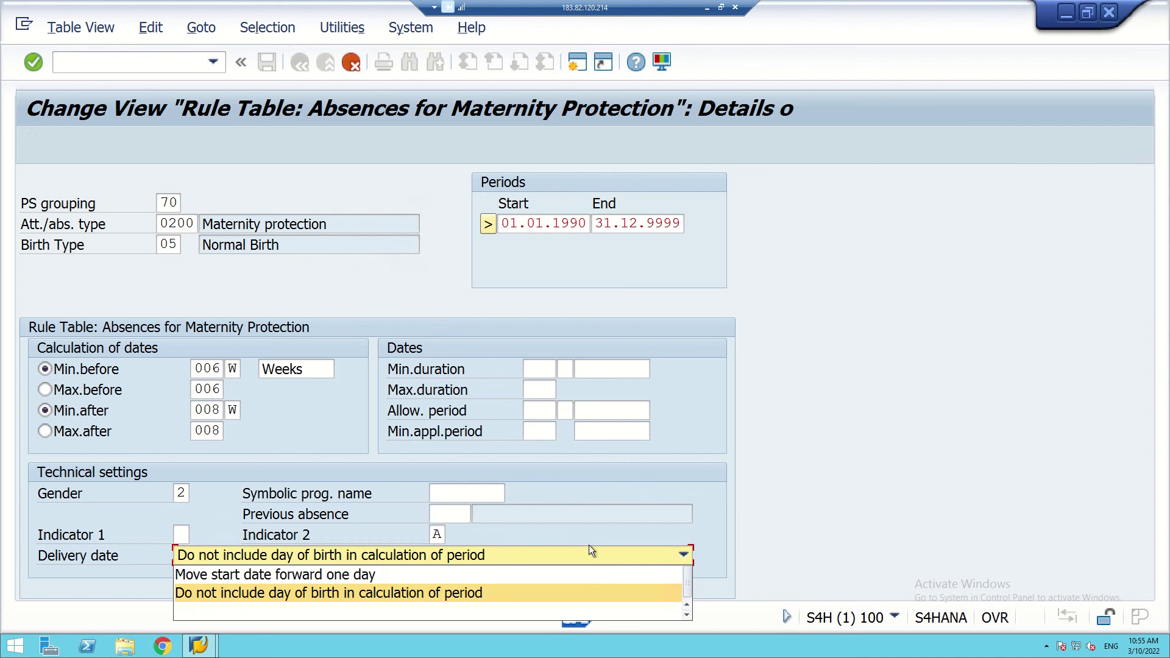
pyautogui.click(497, 593)
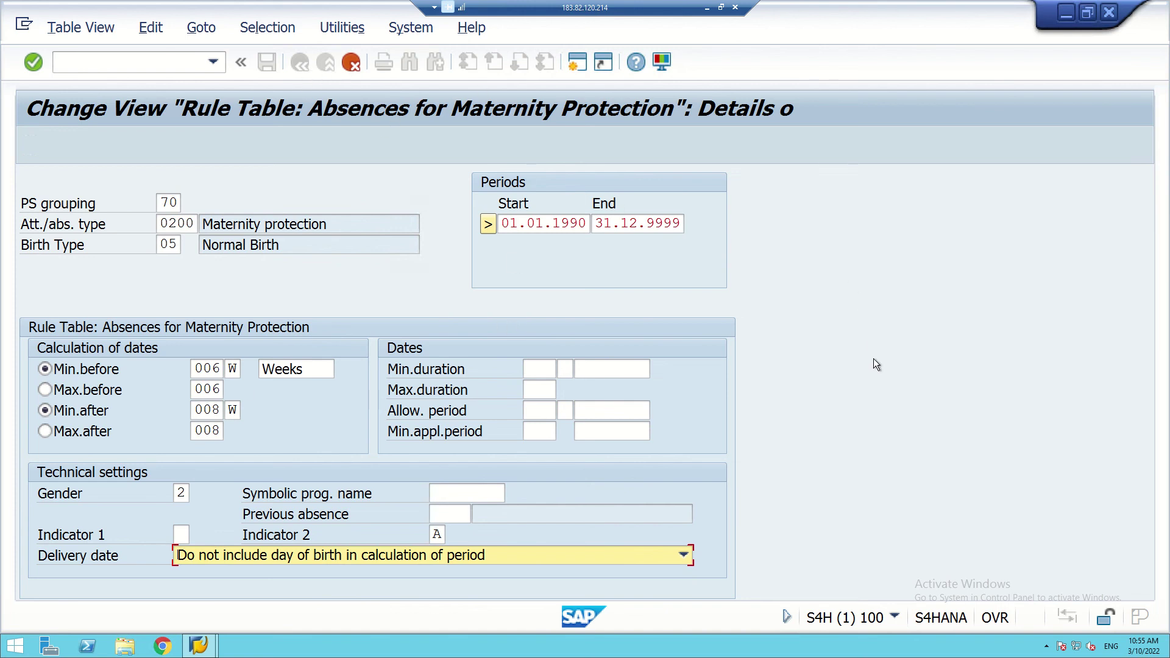
# - Save the grouping 70 maternity protection rule under request S4HK904270 and return to Edit Table Views
pyautogui.press('Return')
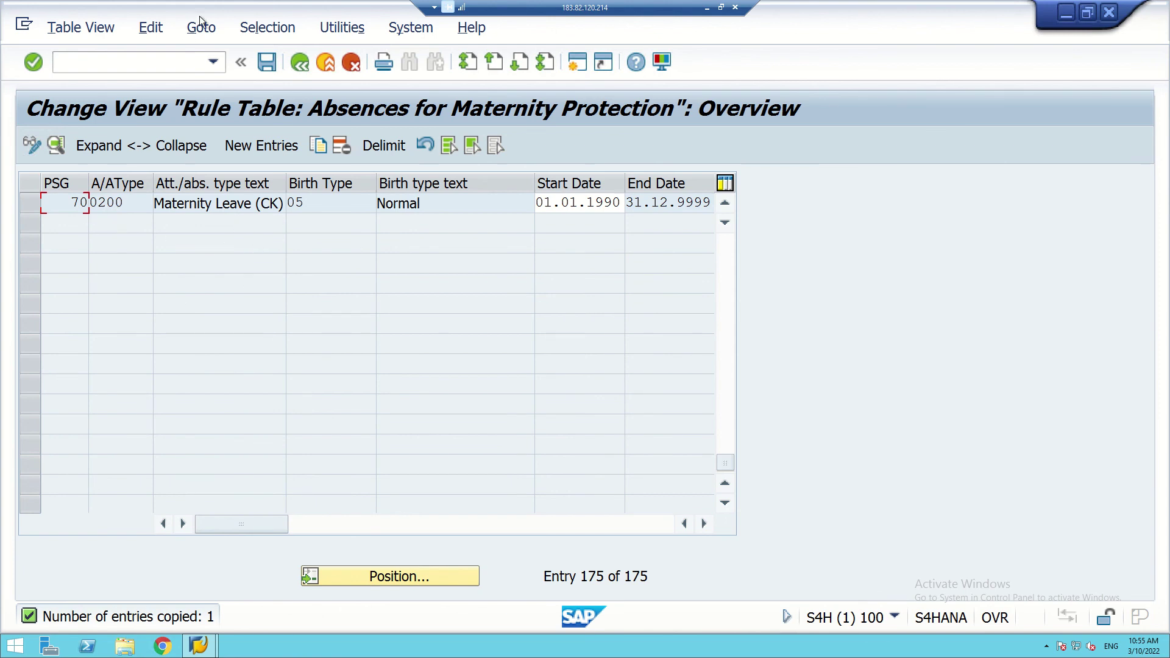
pyautogui.click(272, 63)
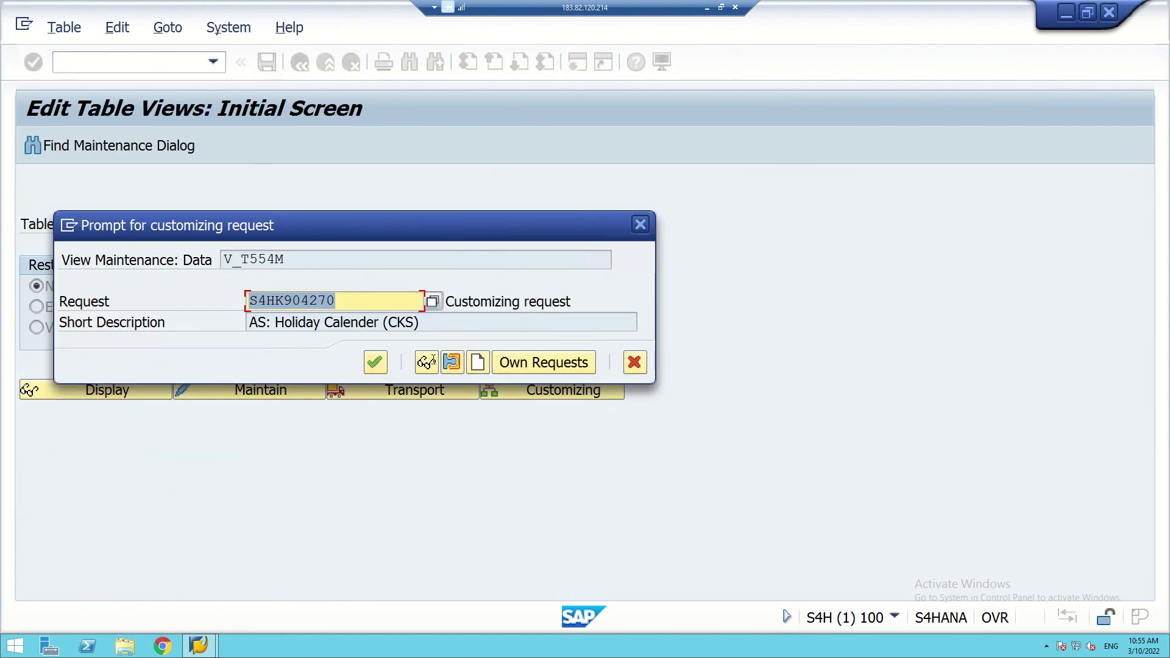
pyautogui.click(374, 362)
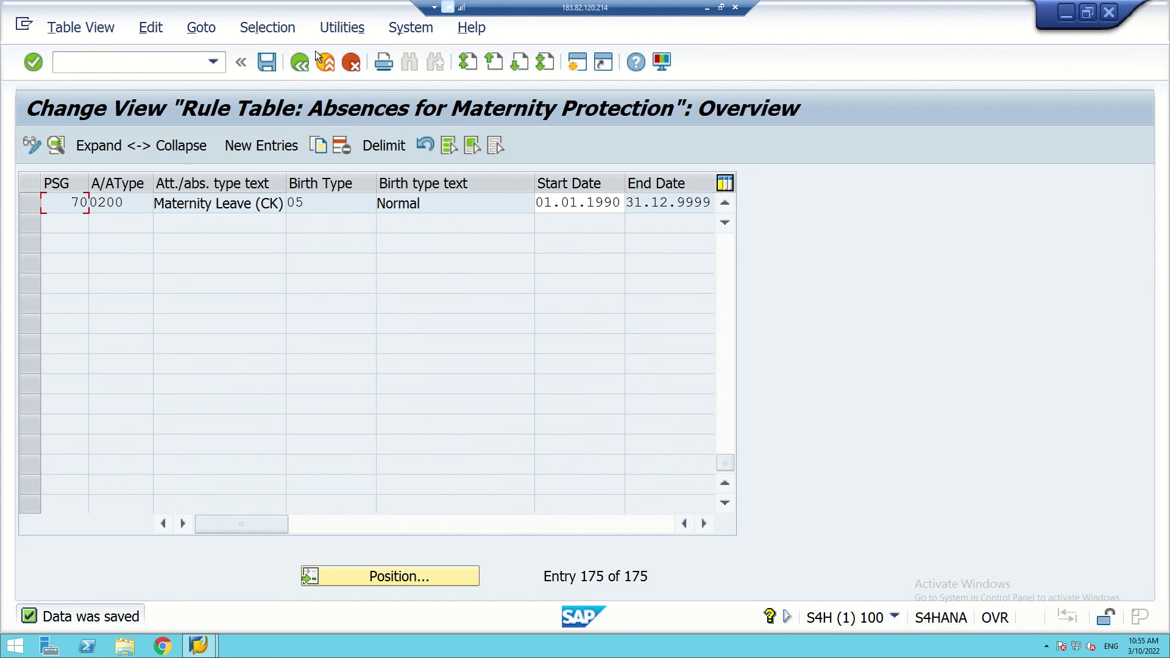
pyautogui.click(300, 63)
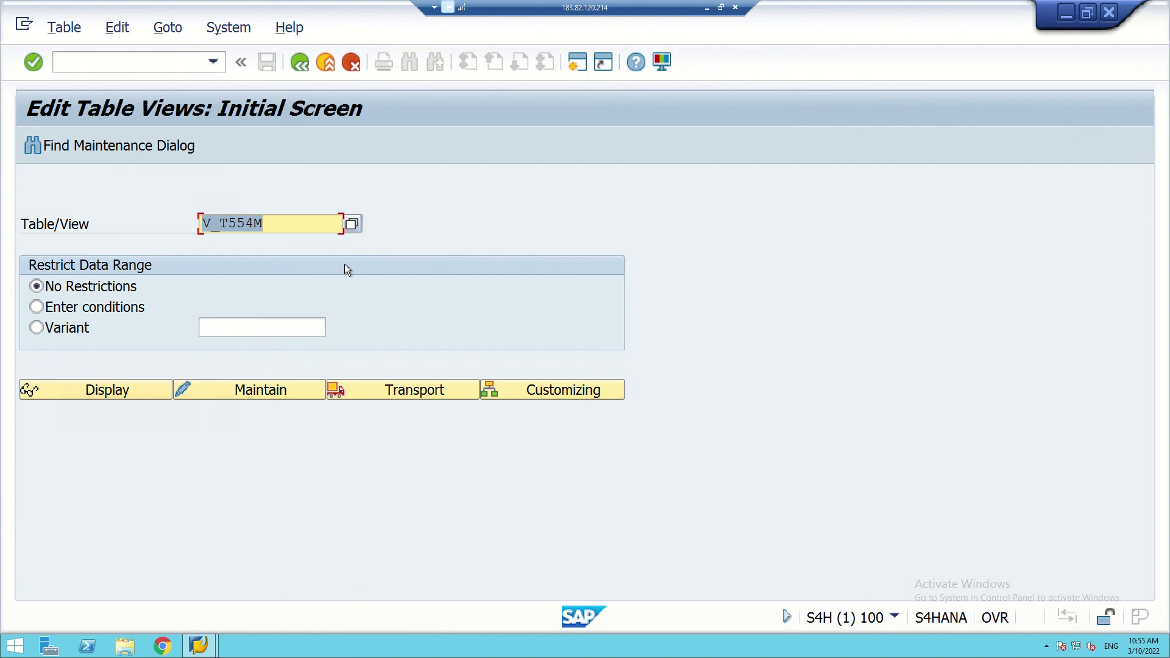
# - Open Defaults for Absence Types (V_T554V) and select the first row, 0080 / 01 / 0500
pyautogui.click(229, 221)
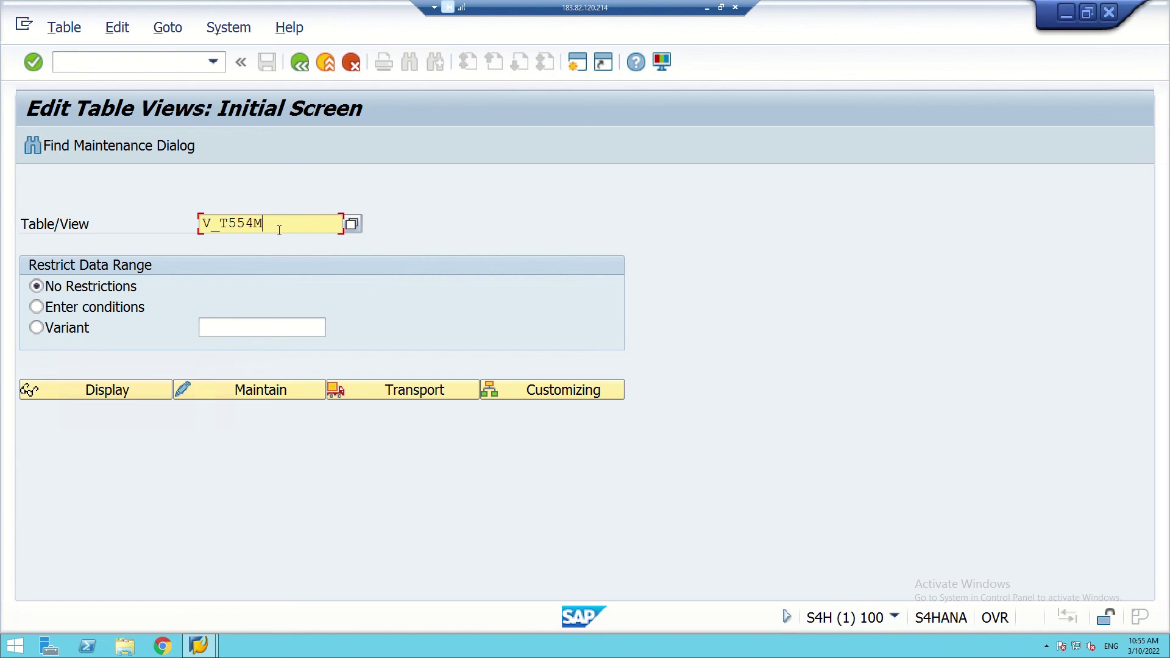
pyautogui.press('BackSpace')
pyautogui.write('V')
pyautogui.click(260, 393)
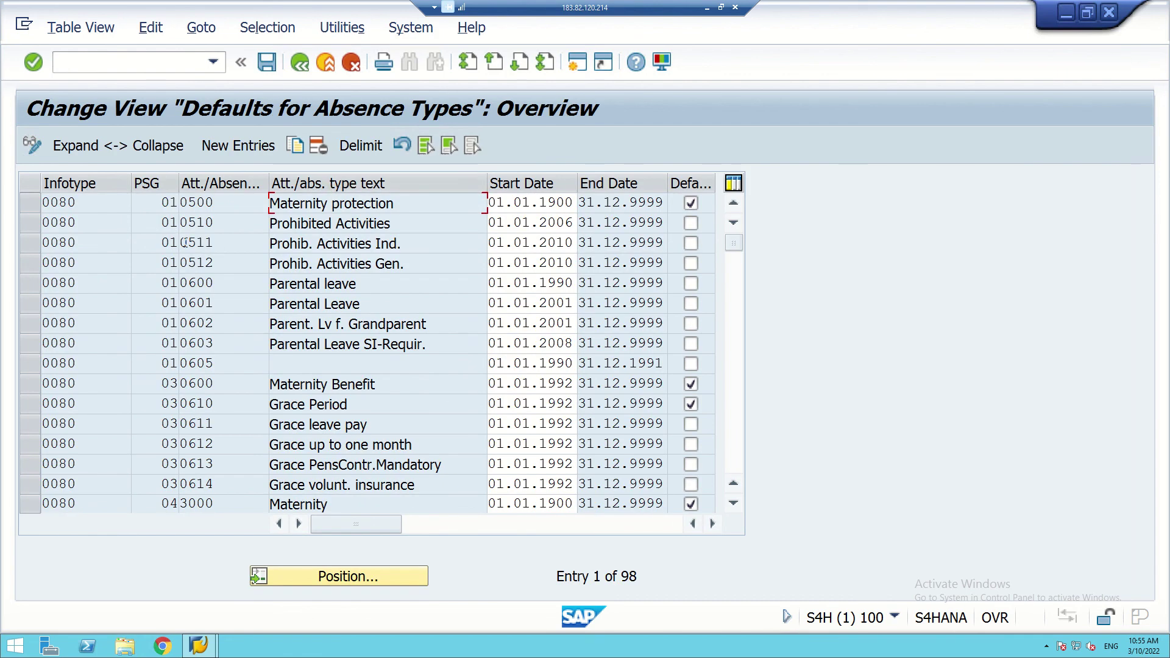
pyautogui.click(25, 203)
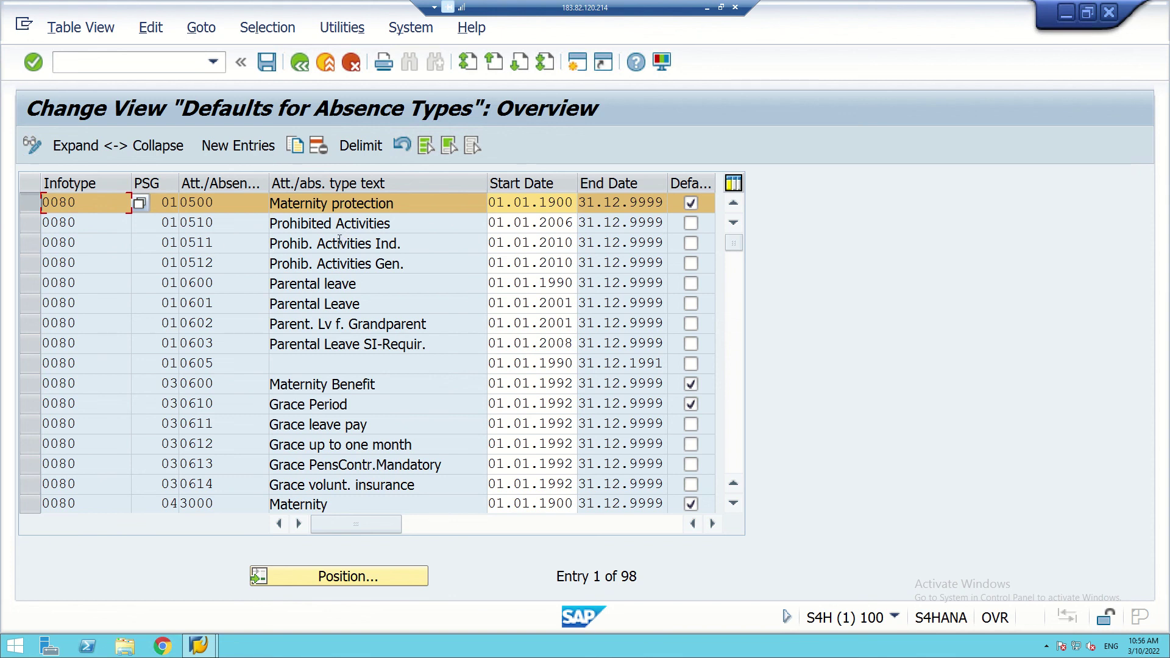
# - Copy the first row as a new default with PS grouping 70 and absence type 0200
pyautogui.click(291, 148)
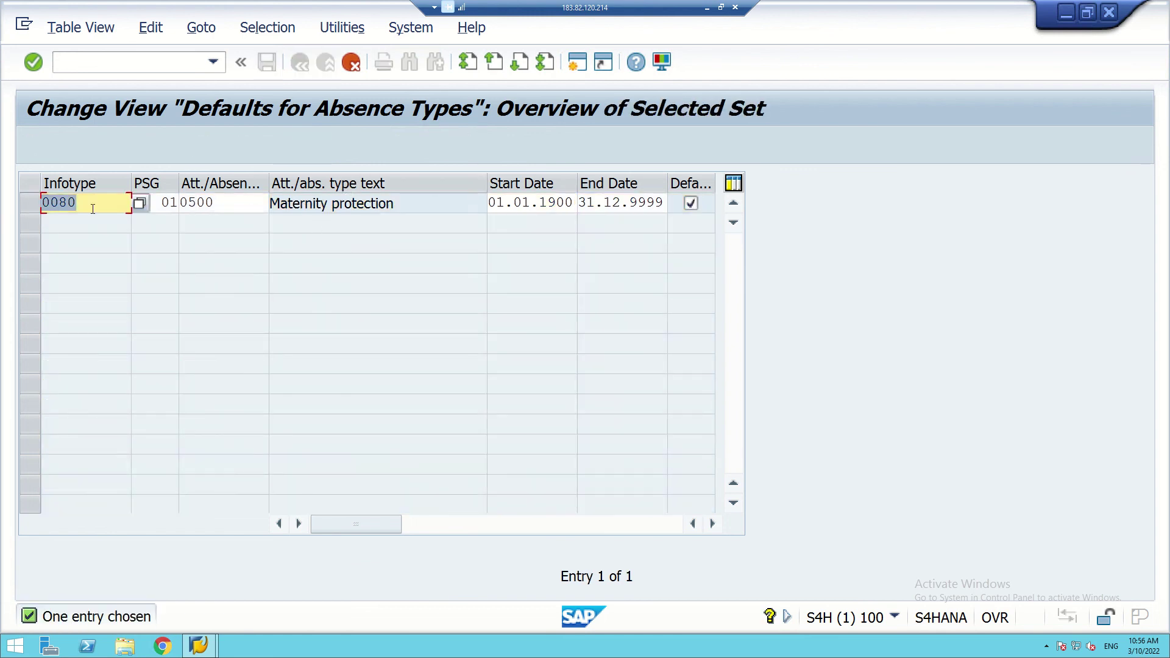
pyautogui.click(172, 204)
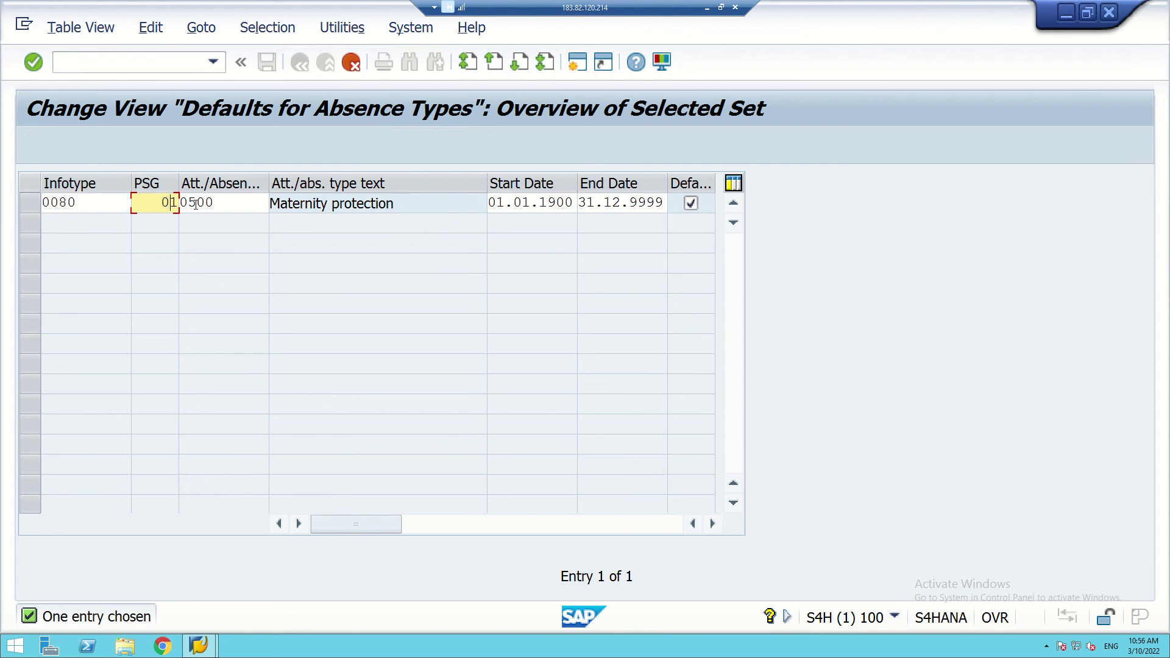
pyautogui.press('BackSpace')
pyautogui.press('BackSpace')
pyautogui.write('70')
pyautogui.click(191, 207)
pyautogui.press('Delete')
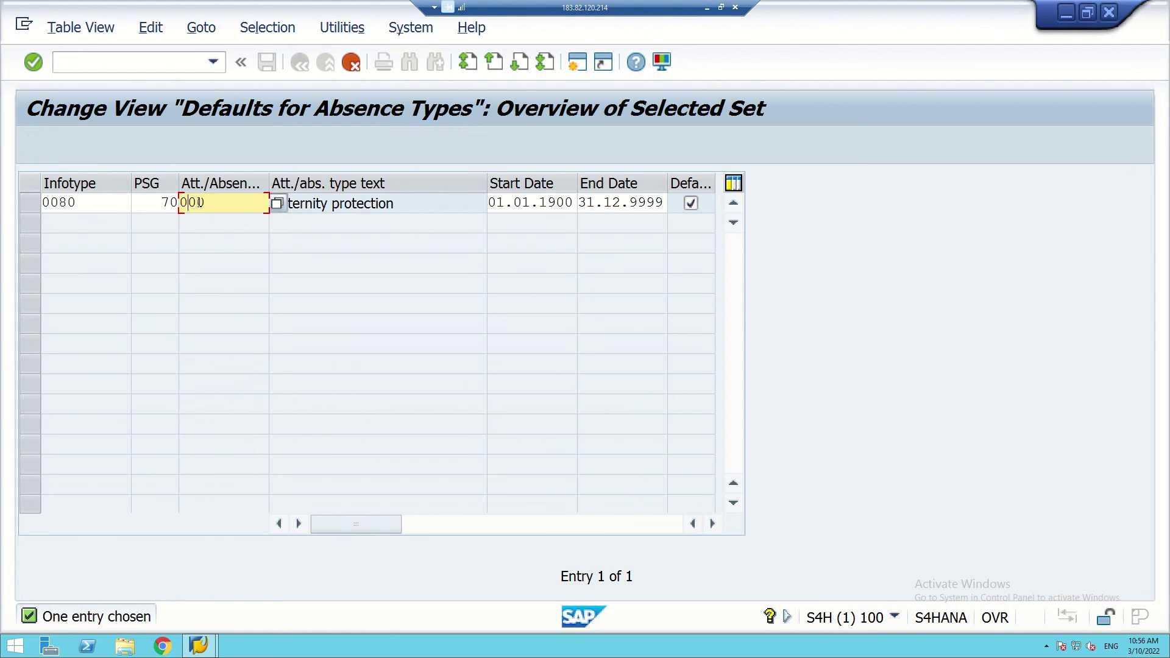
pyautogui.write('2')
pyautogui.press('Return')
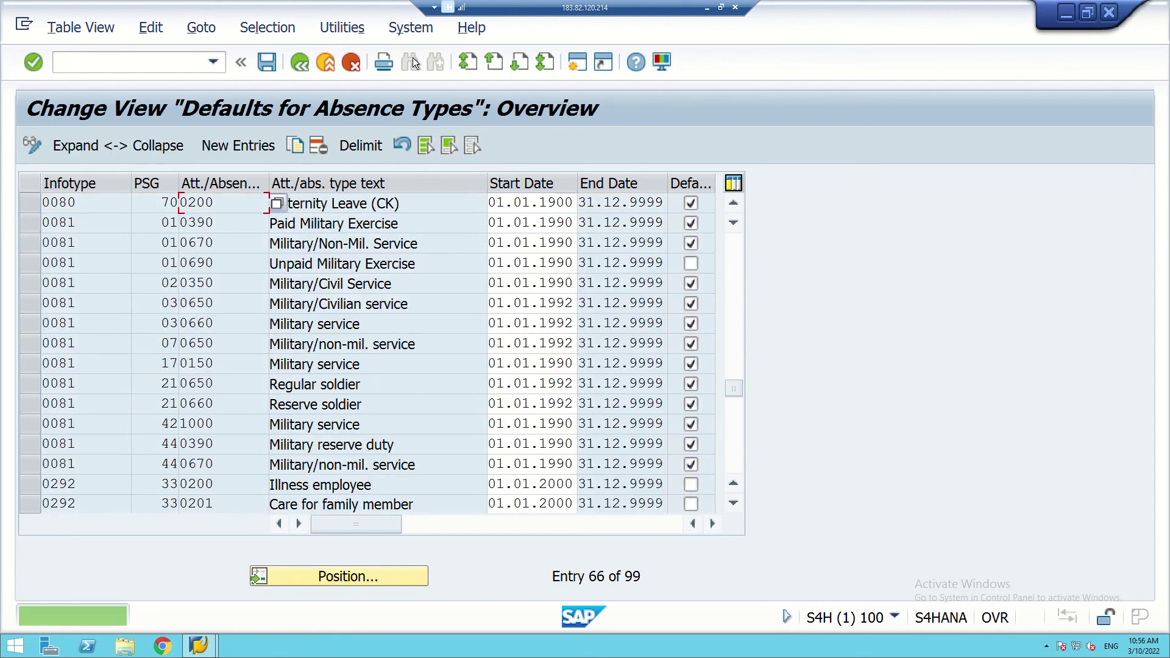
# - Save the new absence-type default to the customizing request and return to Edit Table Views
pyautogui.click(266, 63)
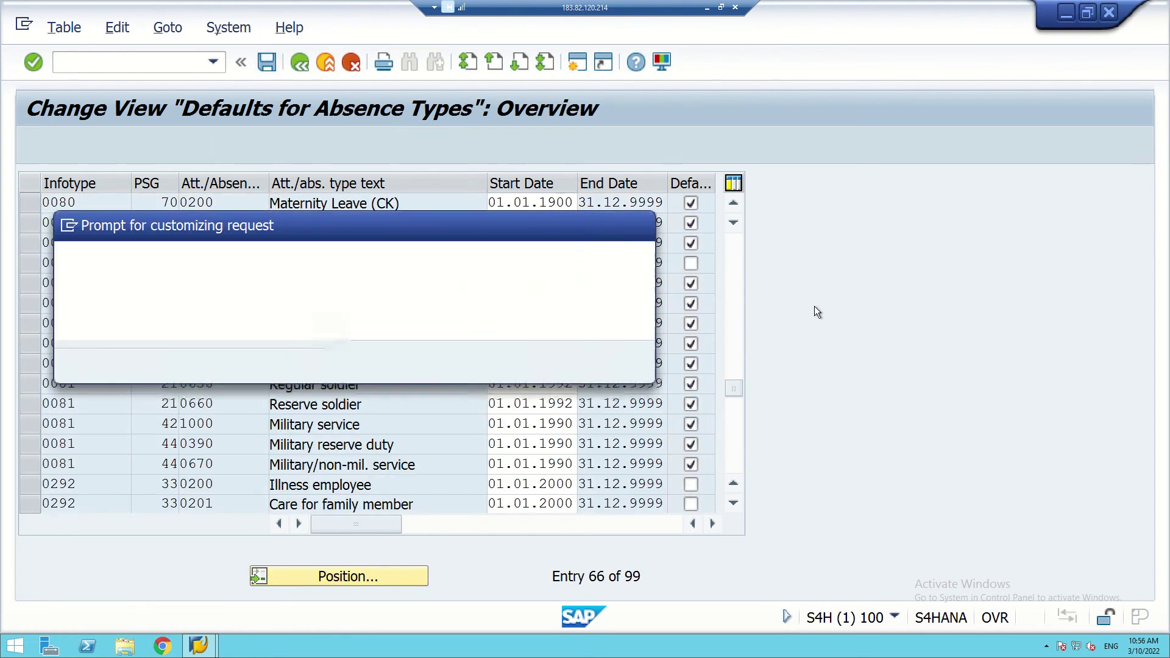
pyautogui.click(369, 362)
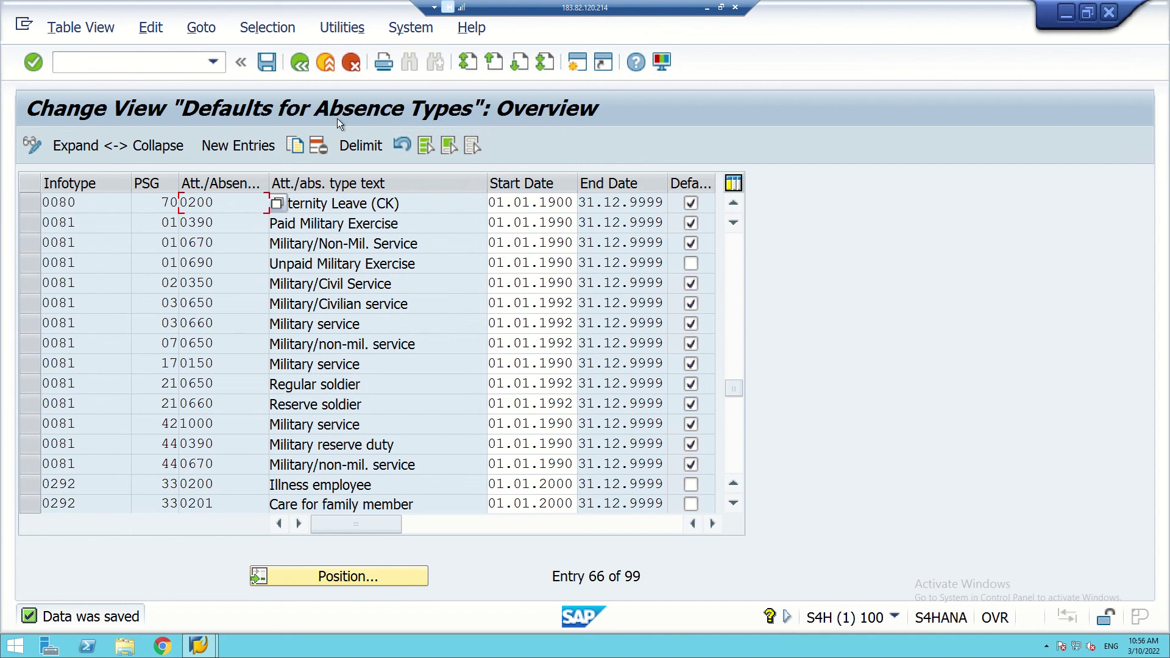
pyautogui.click(298, 66)
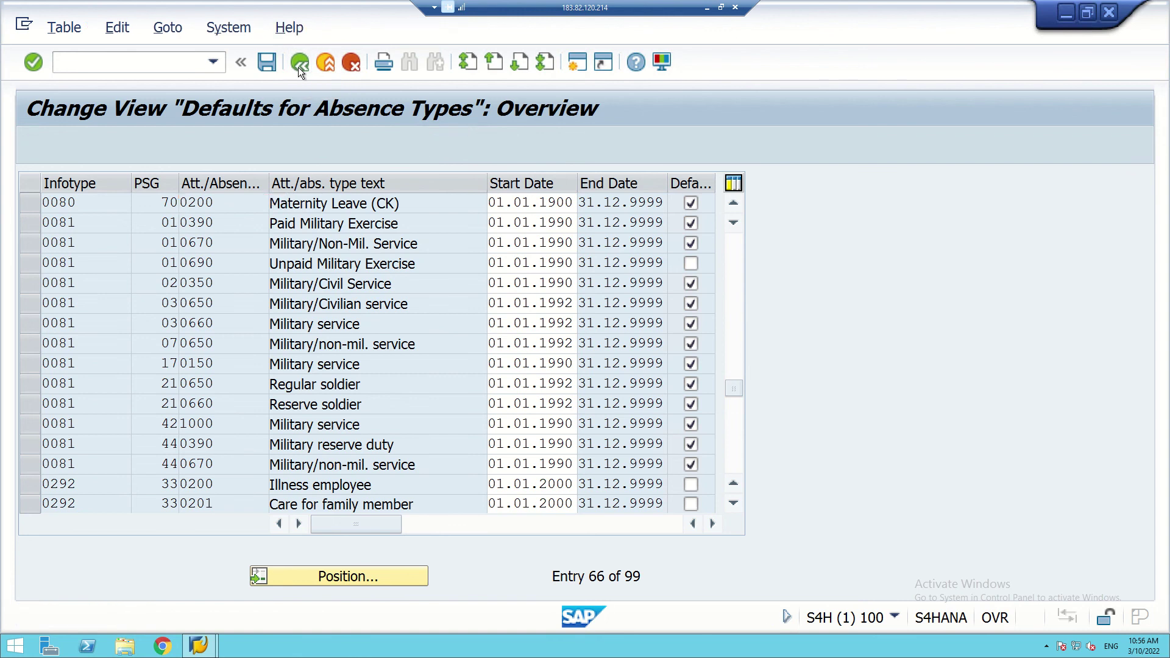
pyautogui.click(298, 64)
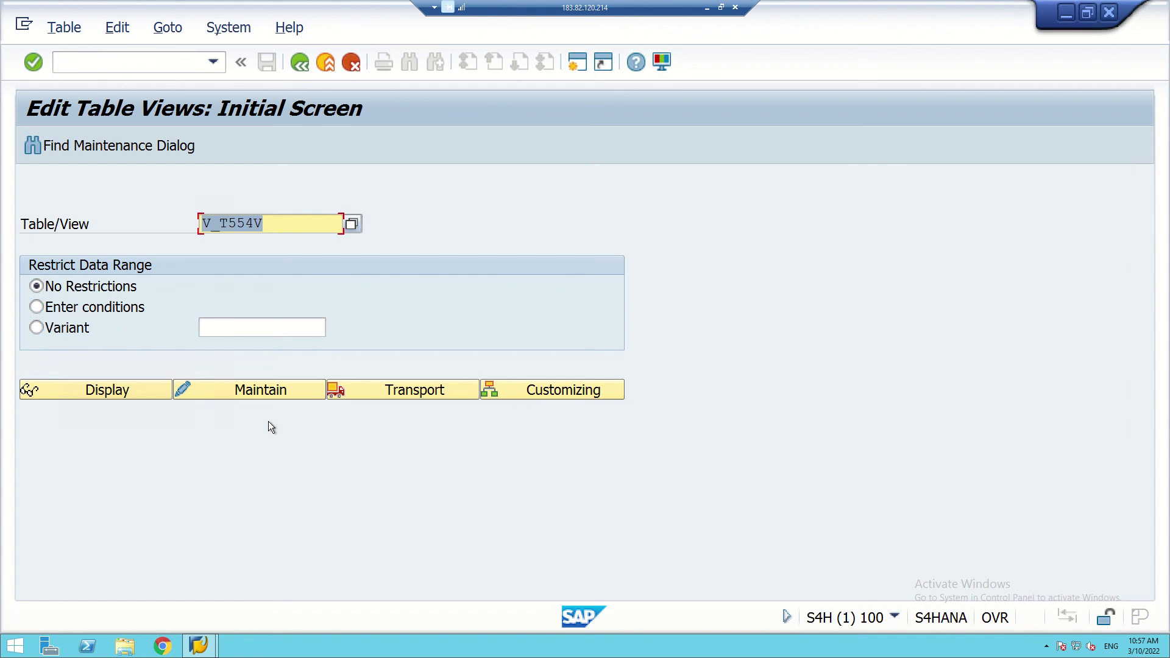
# - Switch the view name from V_T554V to V_T554S and open it for maintenance
pyautogui.click(276, 231)
pyautogui.press('BackSpace')
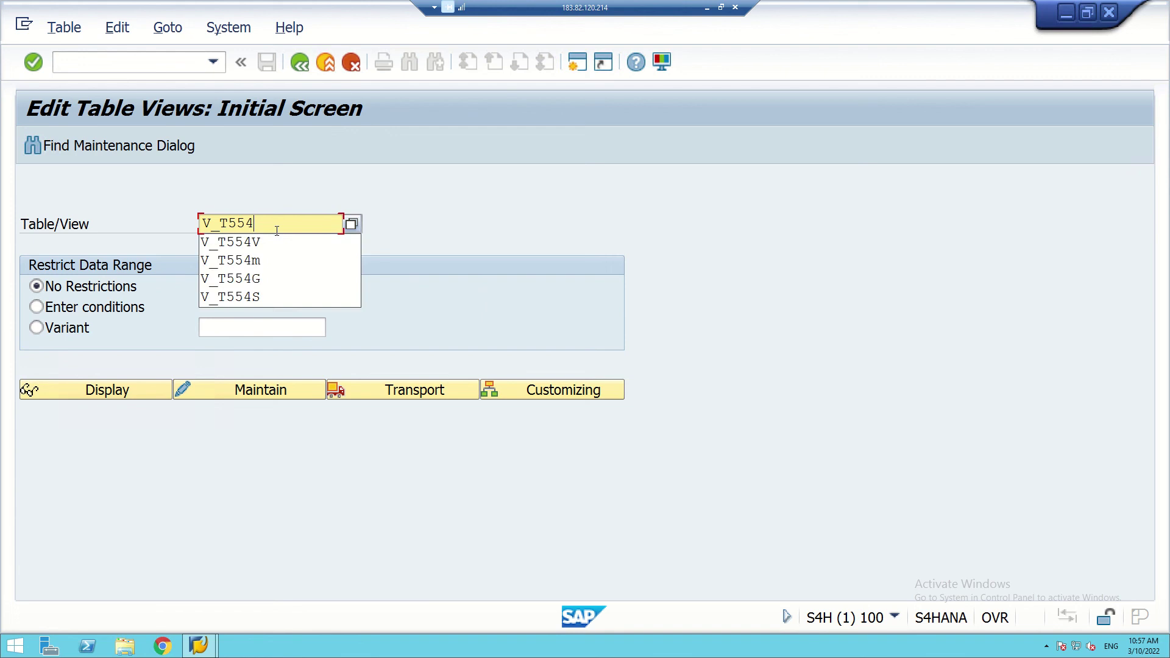
pyautogui.write('S')
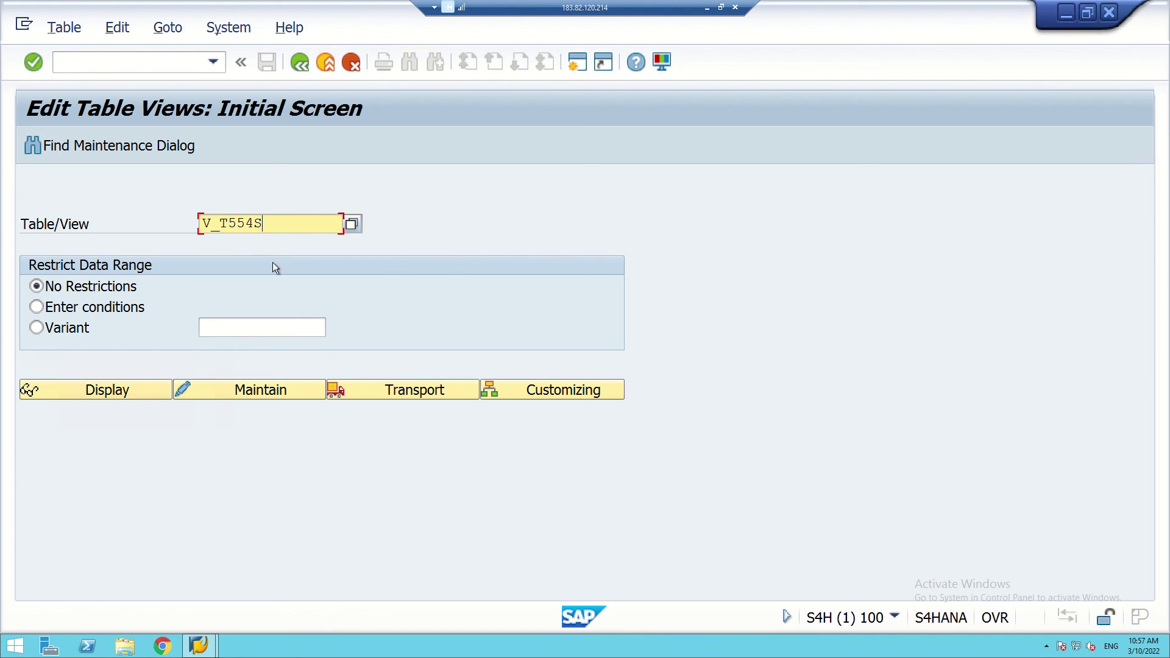
pyautogui.click(243, 392)
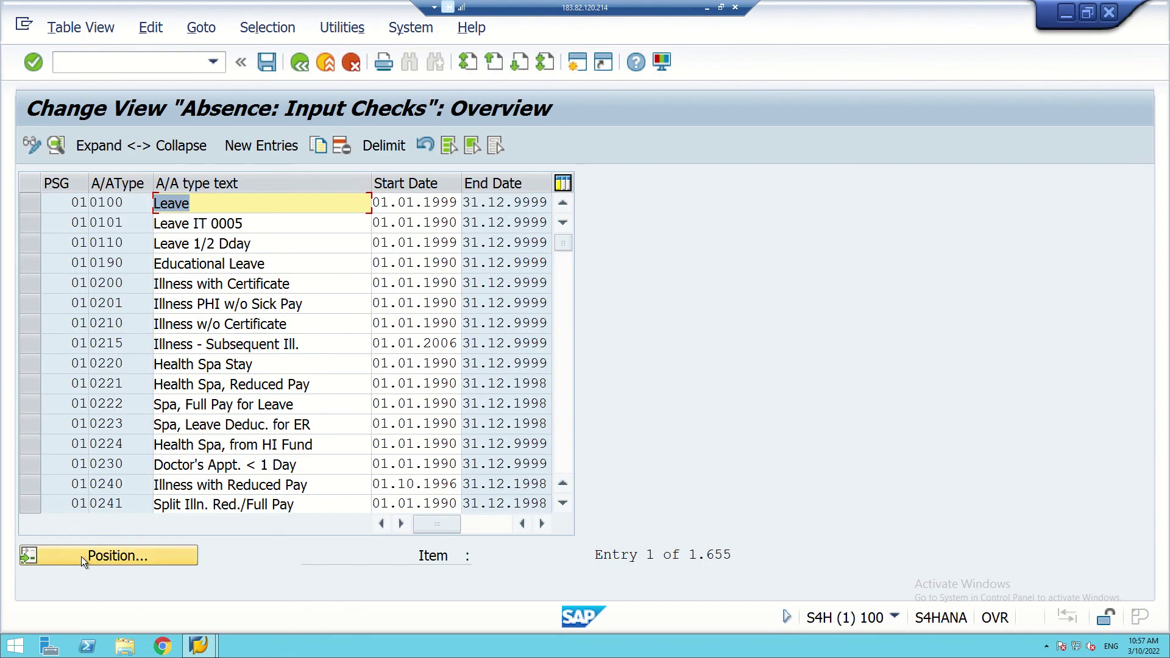
# - Position the Absence: Input Checks list to the PS grouping 70 entries
pyautogui.click(82, 557)
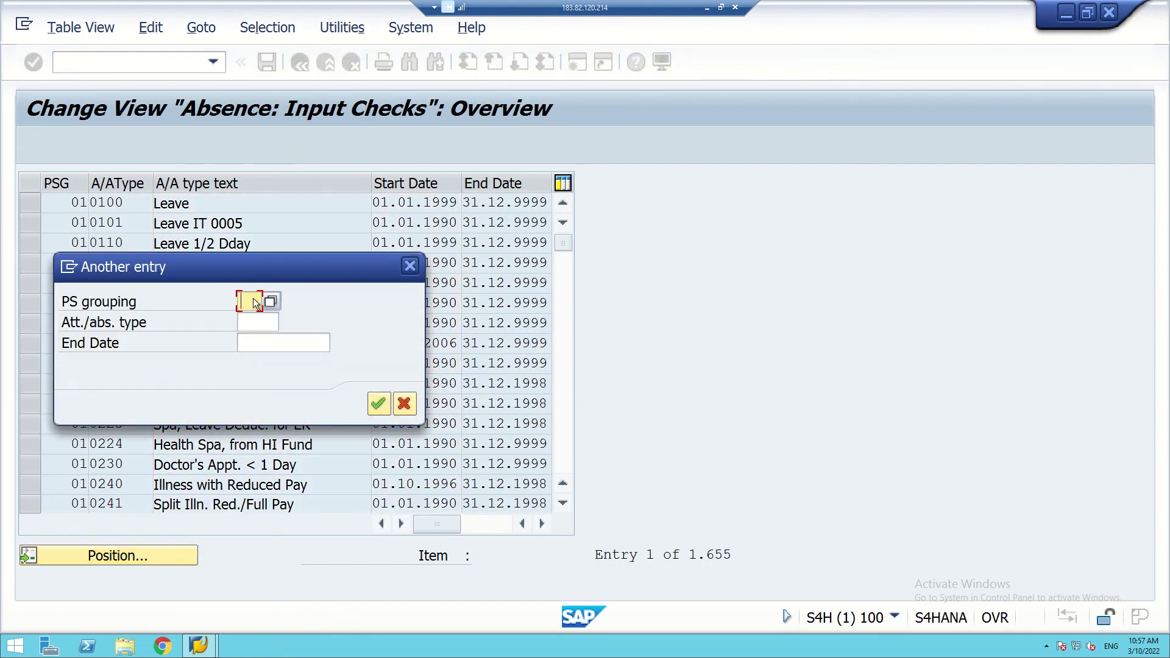
pyautogui.write('70')
pyautogui.click(379, 402)
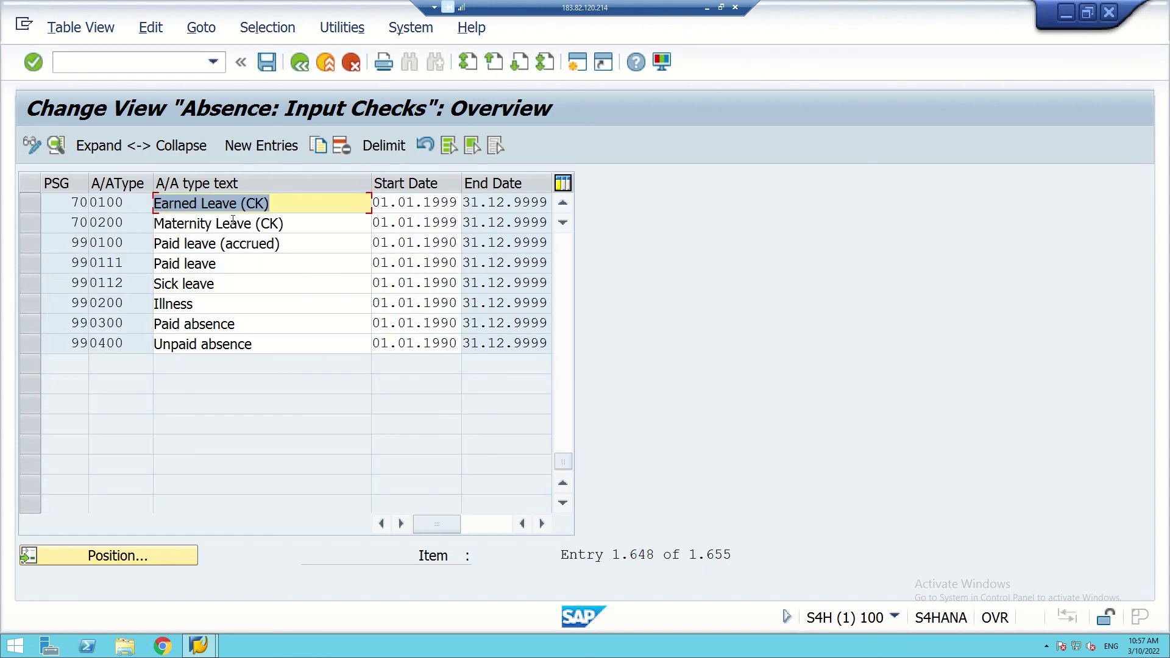
pyautogui.click(272, 208)
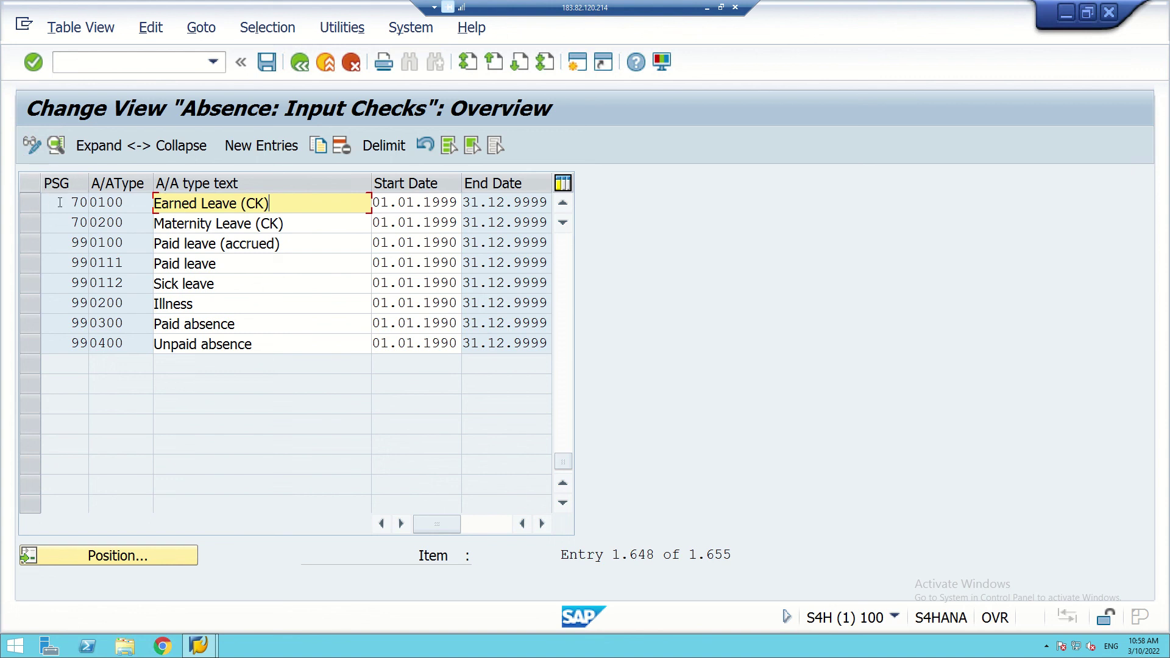
# - Correct the slide's first line from V_554S to V_T554S
pyautogui.click(705, 8)
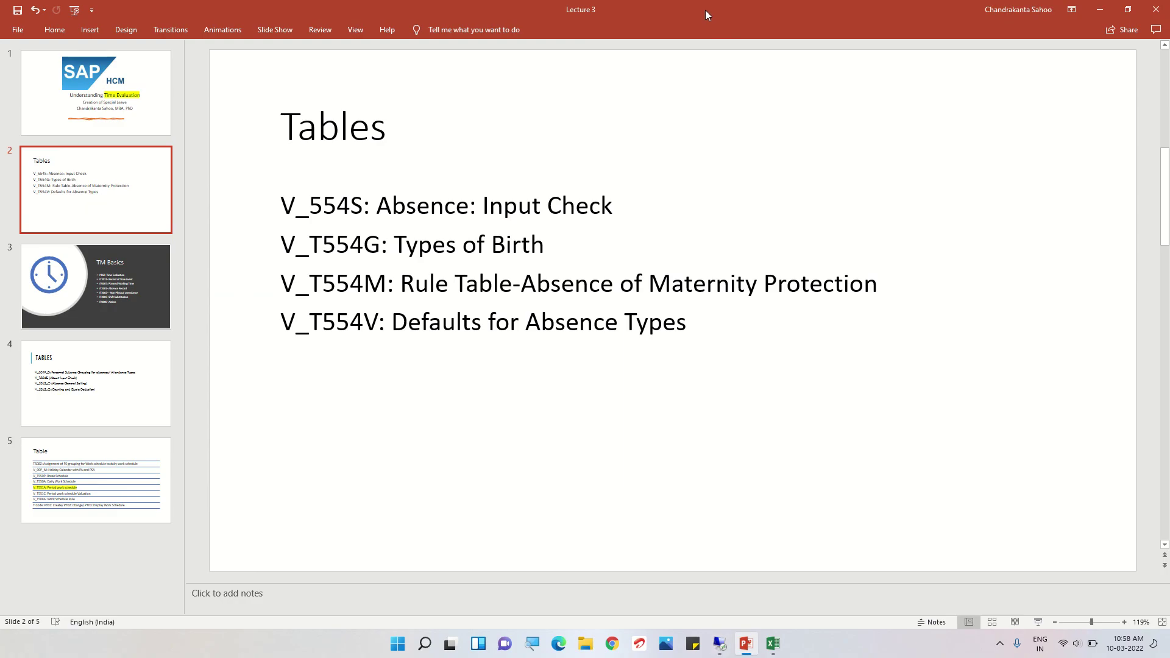
pyautogui.click(310, 207)
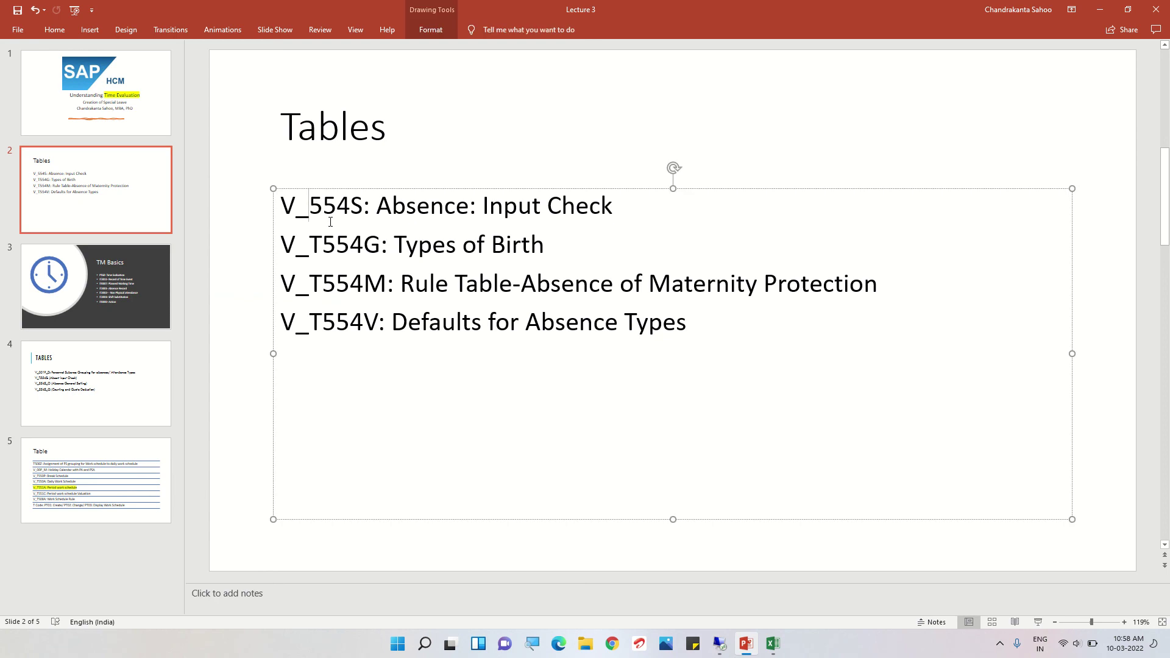
pyautogui.write('T')
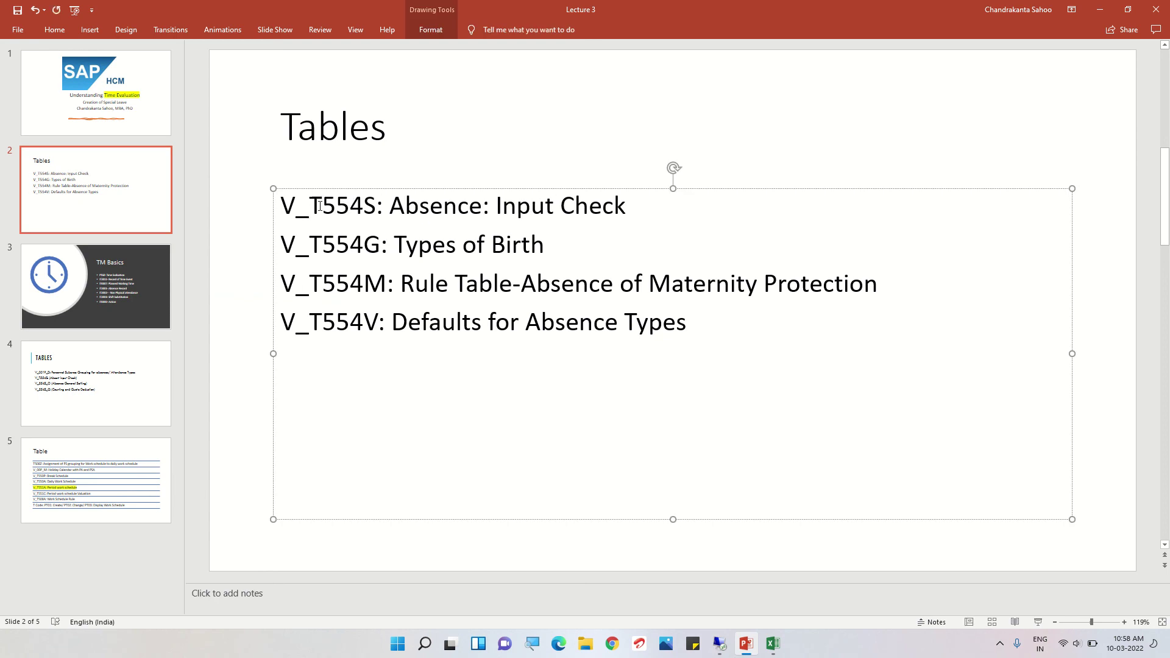